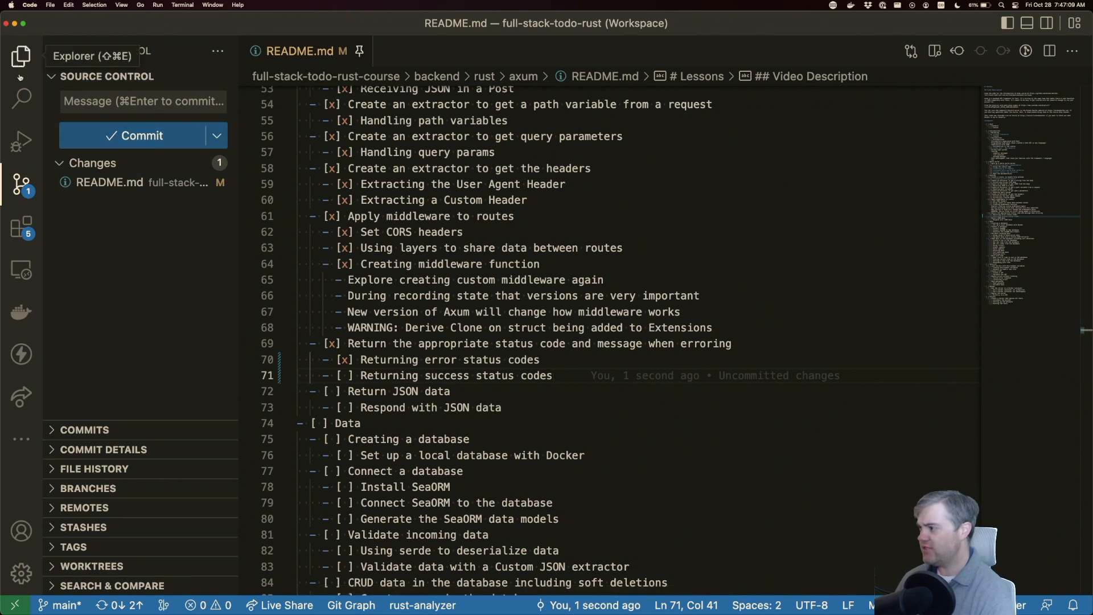
Glance at the Thunder Client sidebar, return to Explorer, then reopen Thunder Client.
{"action": "left_click", "coordinate": [23, 355]}
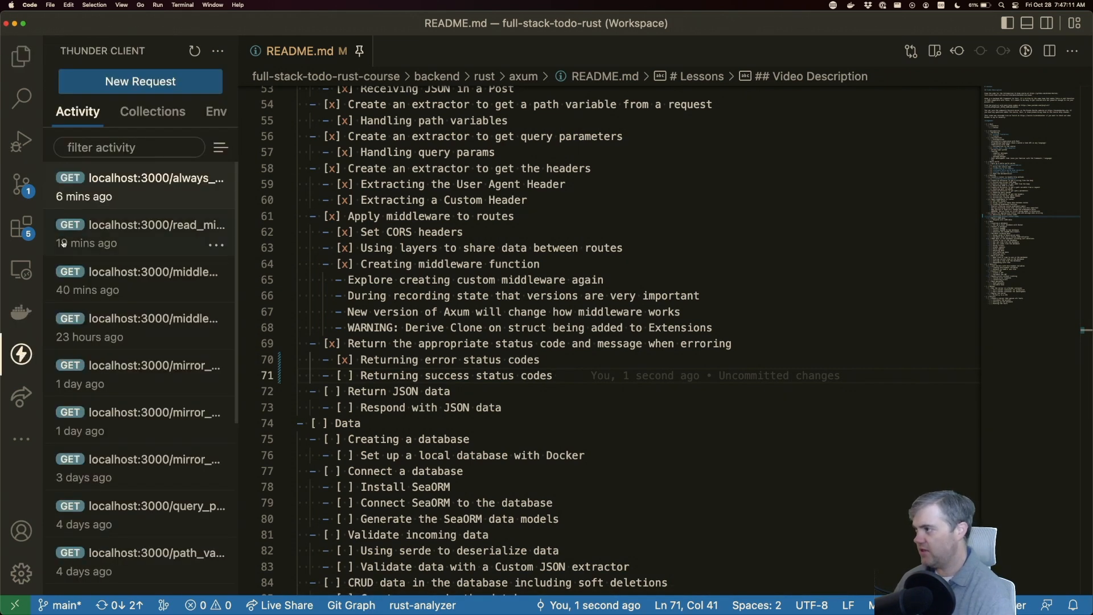
{"action": "left_click", "coordinate": [21, 56]}
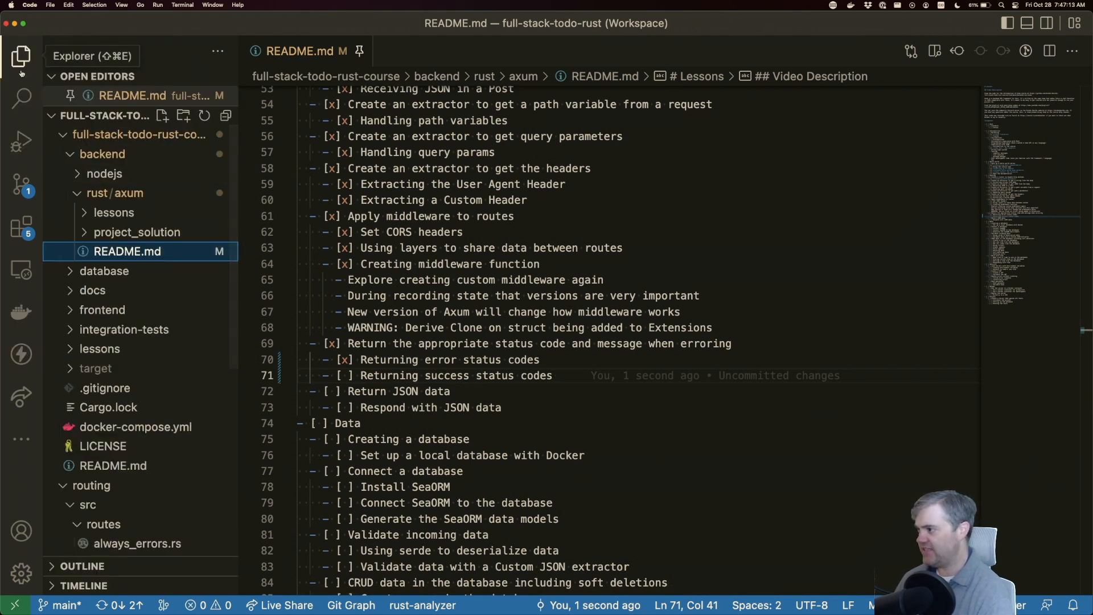
{"action": "left_click", "coordinate": [23, 352]}
Create a new POST request and clear the default address after http.
{"action": "left_click", "coordinate": [140, 81]}
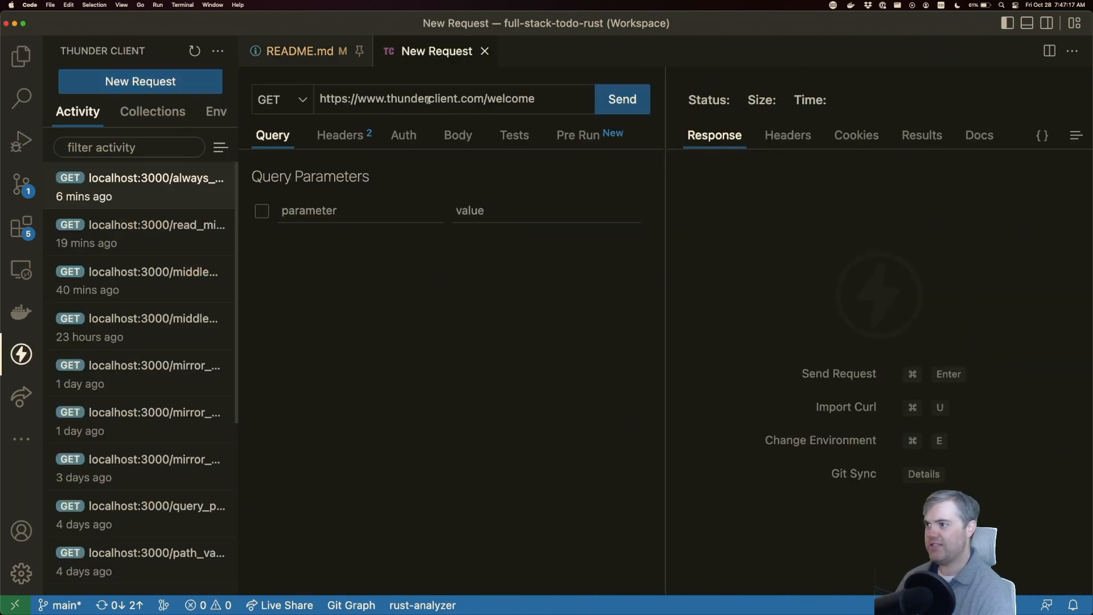
{"action": "left_click", "coordinate": [282, 99]}
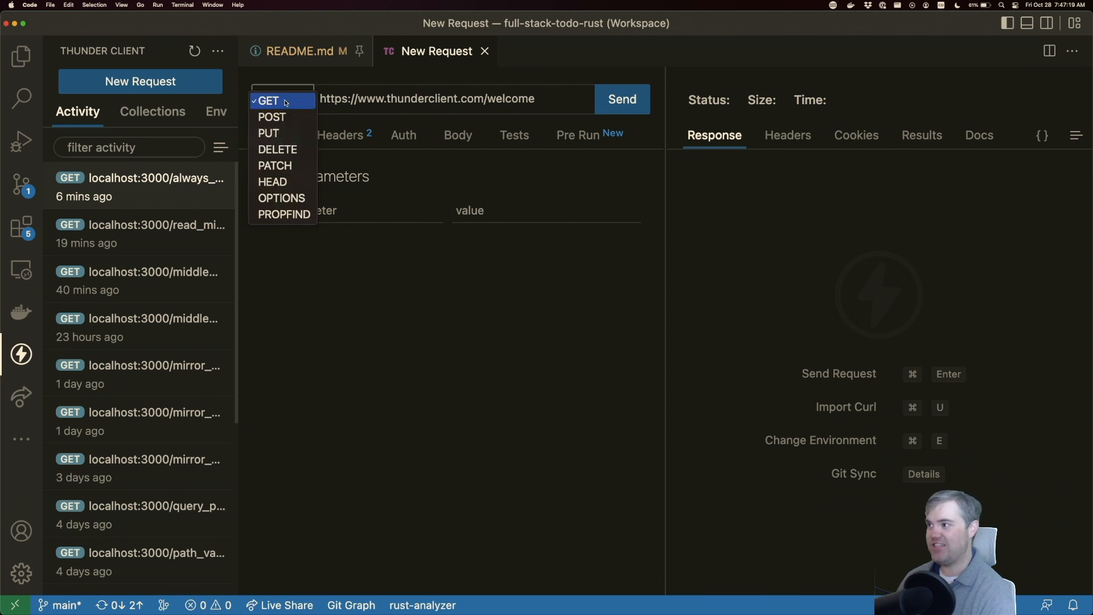
{"action": "left_click", "coordinate": [273, 120]}
{"action": "left_click_drag", "start_coordinate": [539, 98], "coordinate": [342, 99]}
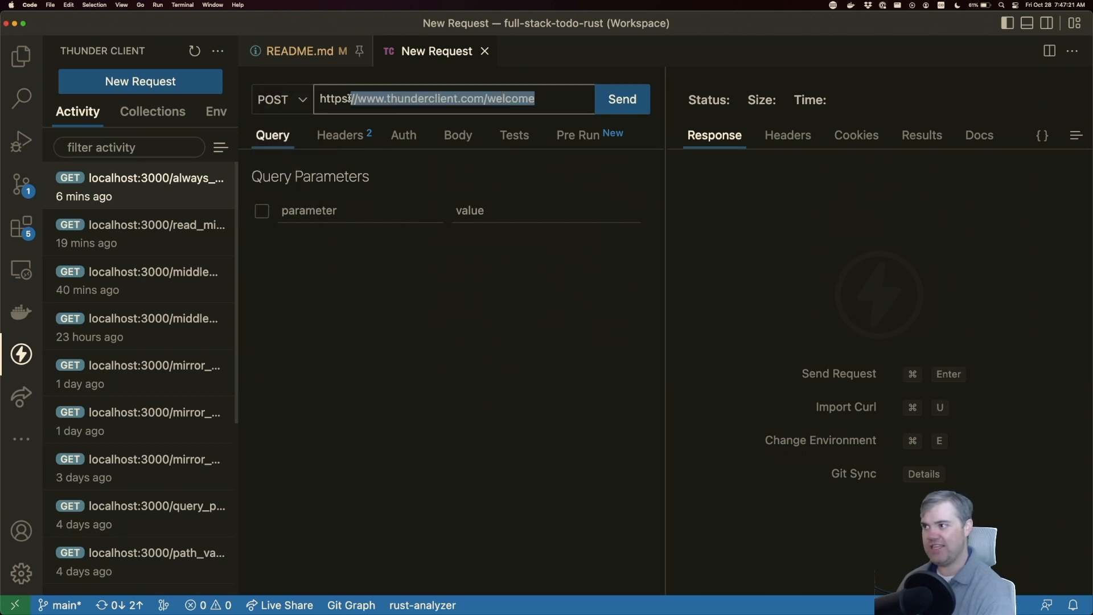
{"action": "key", "text": "BackSpace"}
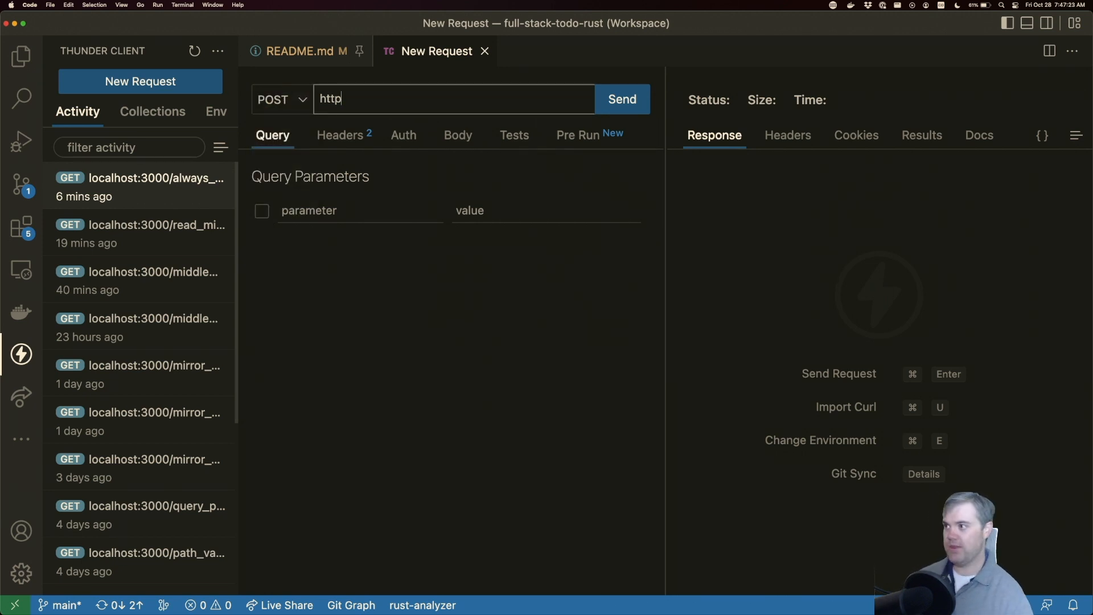
{"action": "type", "text": "://loc"}
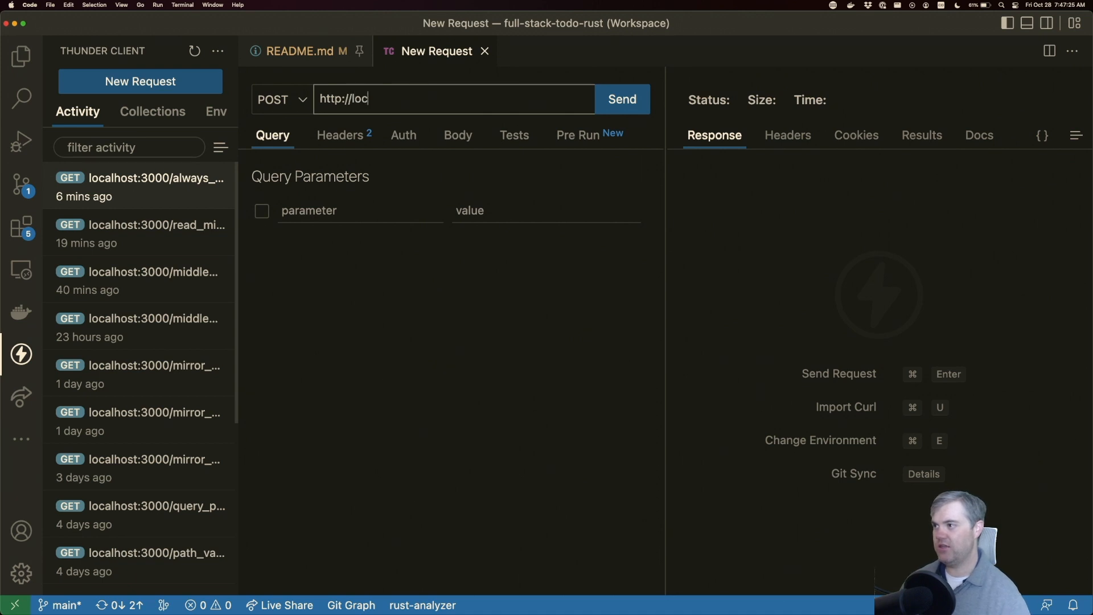
{"action": "type", "text": "alhost:3000/"}
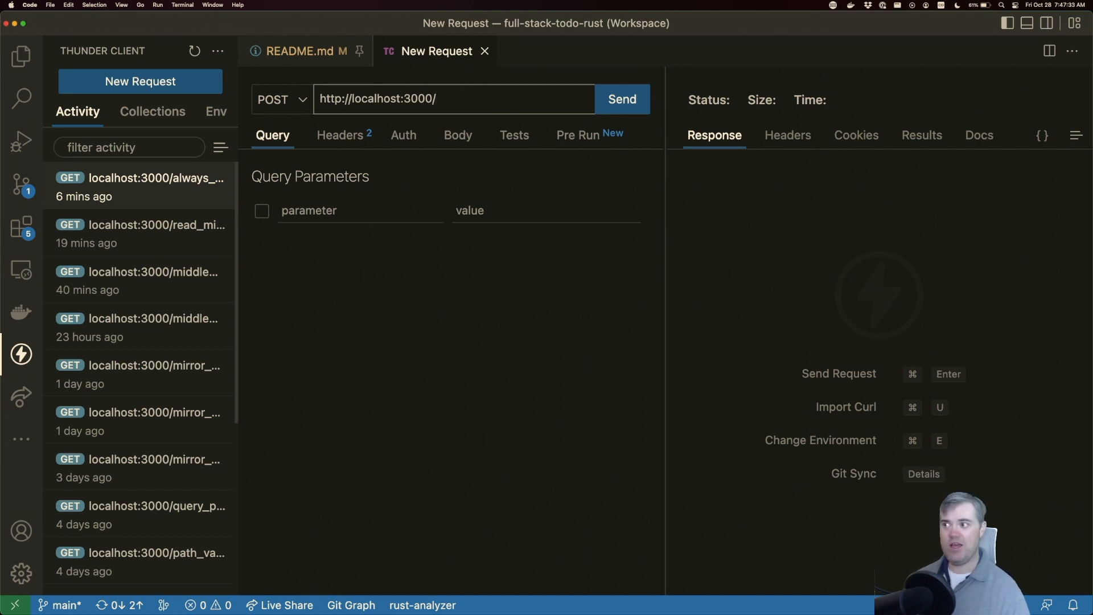
{"action": "type", "text": "increment_counter"}
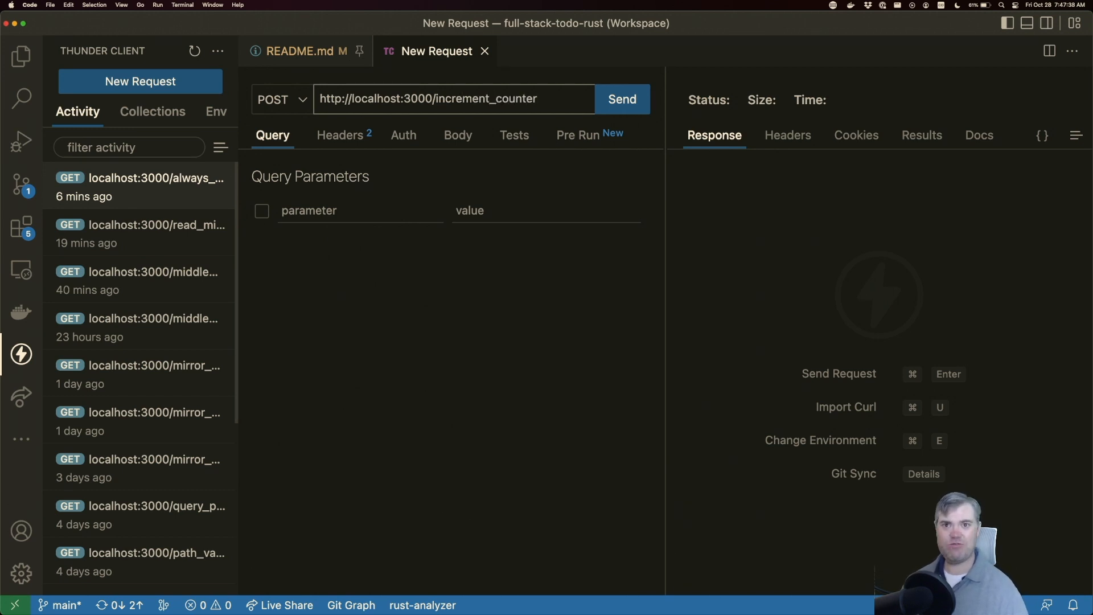
{"action": "key", "text": "BackSpace"}
{"action": "key", "text": "BackSpace"}
{"action": "key", "text": "BackSpace"}
{"action": "key", "text": "BackSpace"}
{"action": "key", "text": "BackSpace"}
{"action": "key", "text": "BackSpace"}
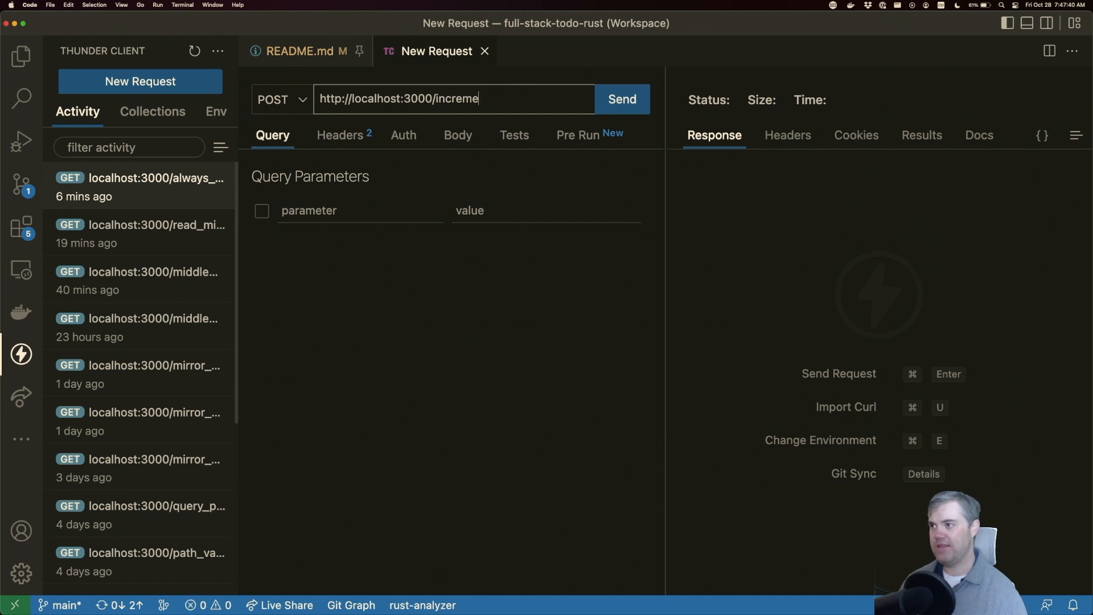
{"action": "key", "text": "BackSpace"}
{"action": "key", "text": "BackSpace"}
{"action": "key", "text": "BackSpace"}
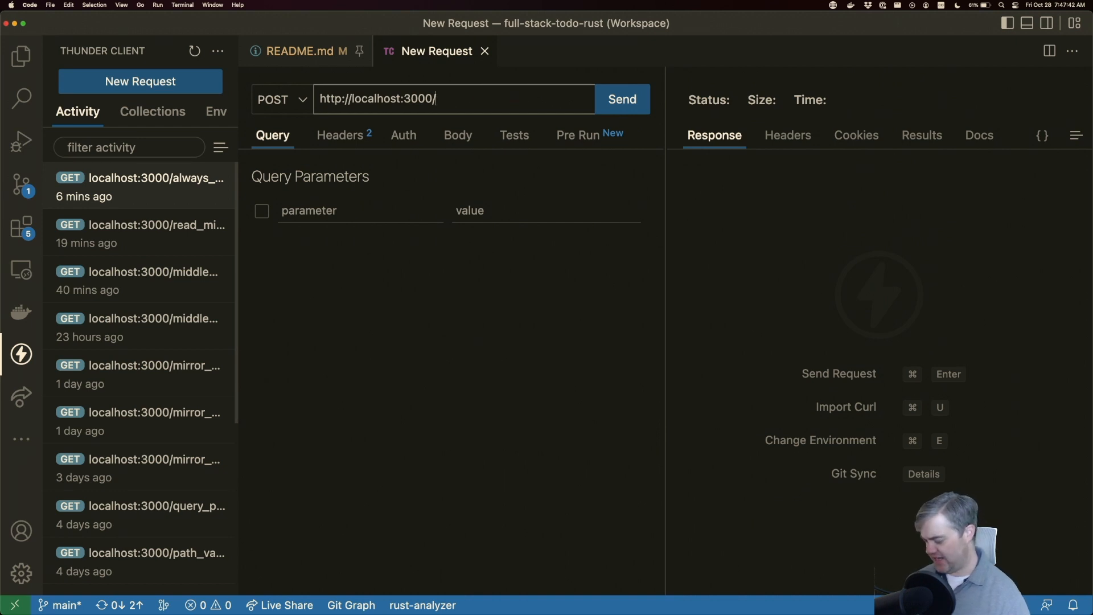
{"action": "type", "text": "some"}
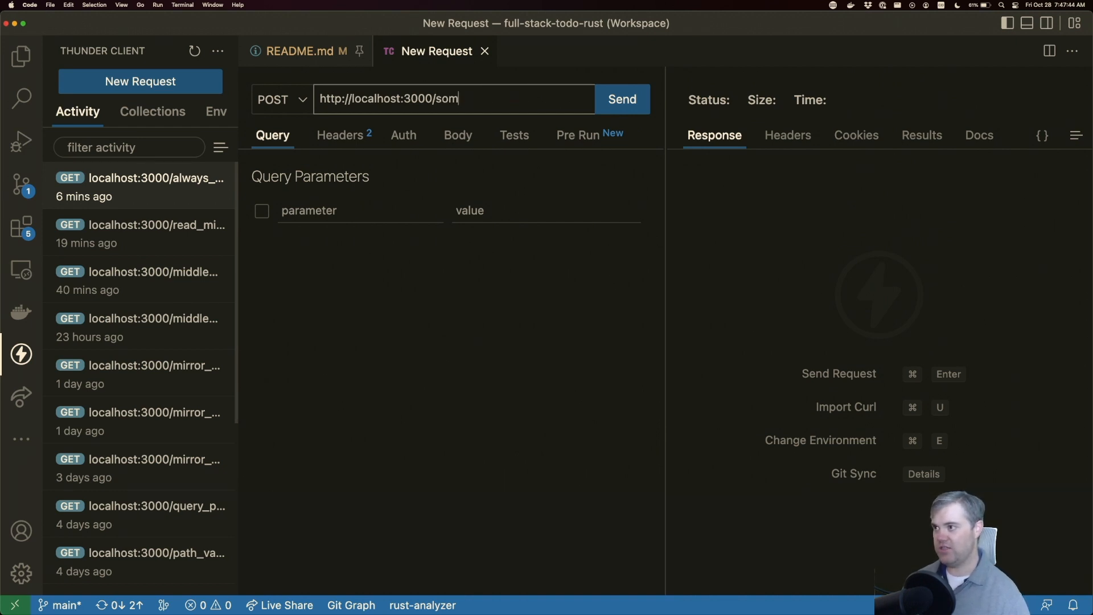
{"action": "key", "text": "BackSpace"}
{"action": "key", "text": "BackSpace"}
{"action": "key", "text": "BackSpace"}
{"action": "type", "text": "returns"}
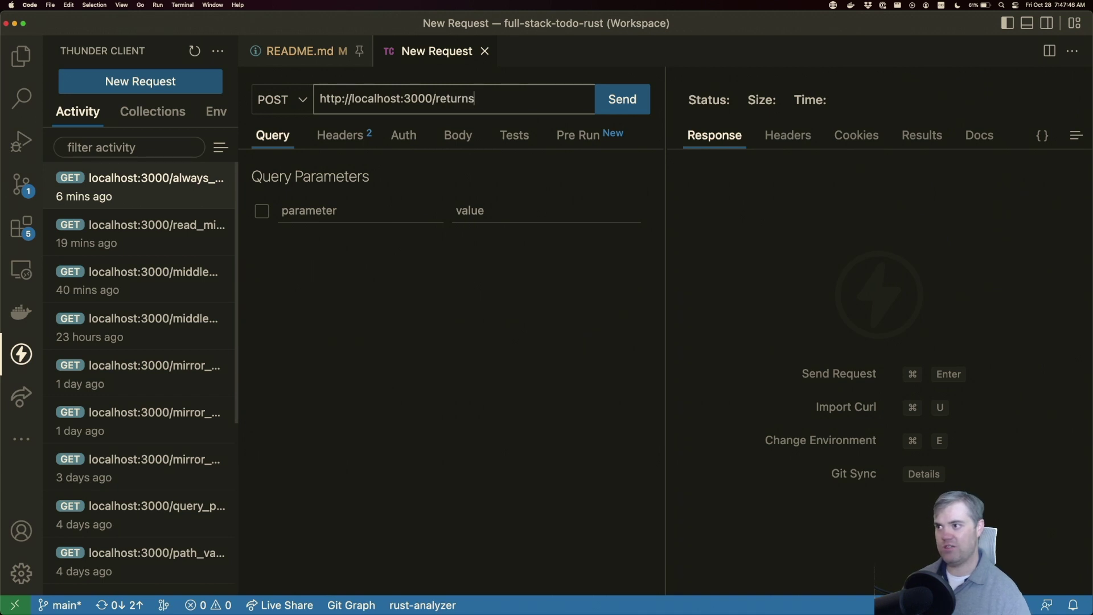
{"action": "type", "text": "_201"}
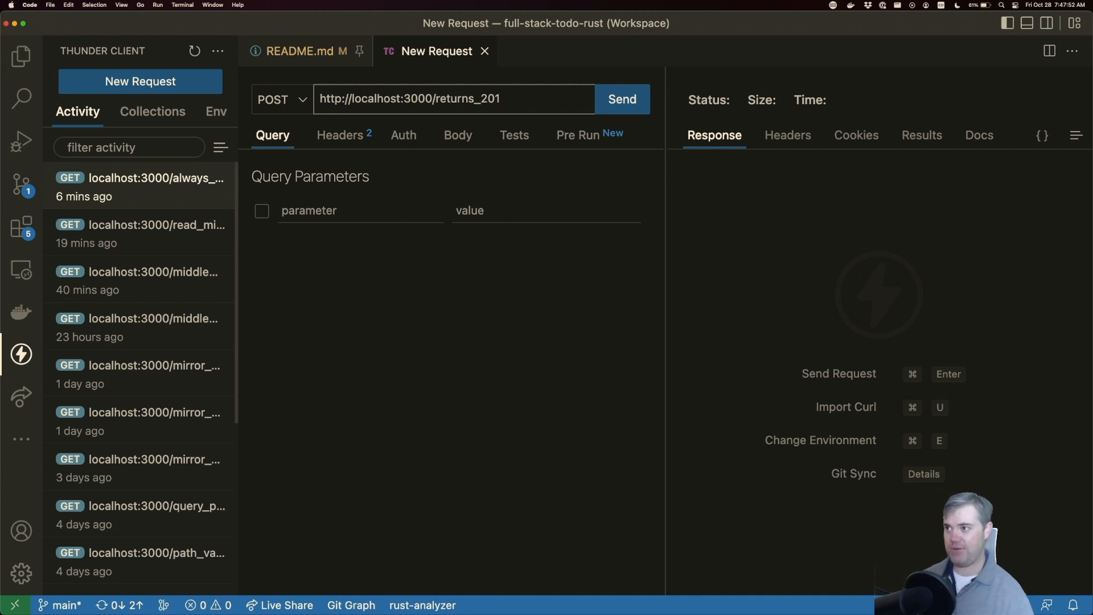
{"action": "key", "text": "super+Return"}
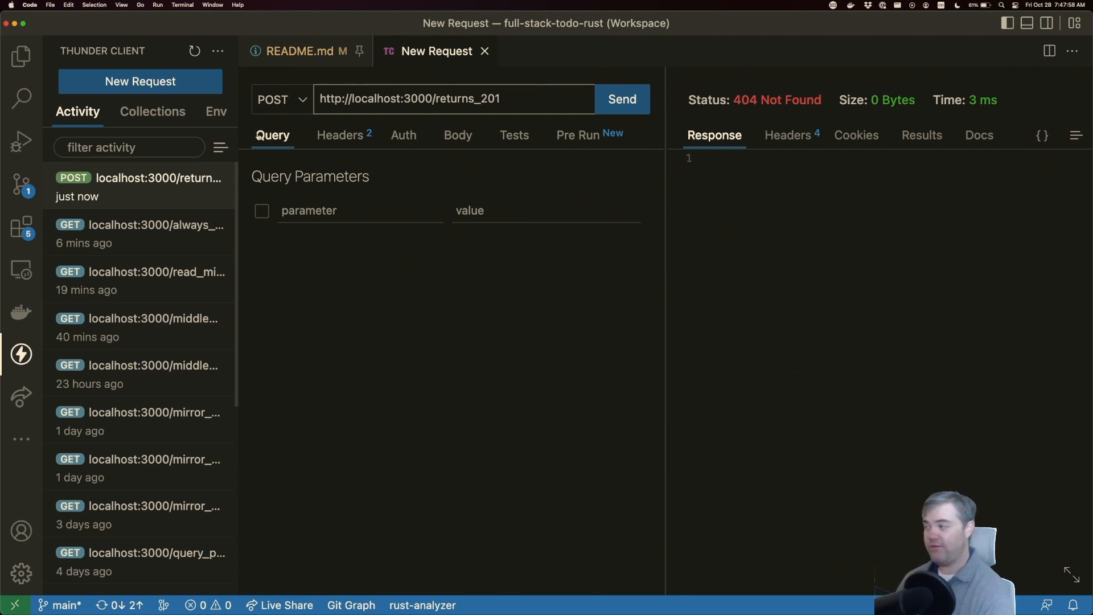
Create a new returns_201.rs file in the routing project's routes folder.
{"action": "left_click", "coordinate": [20, 56]}
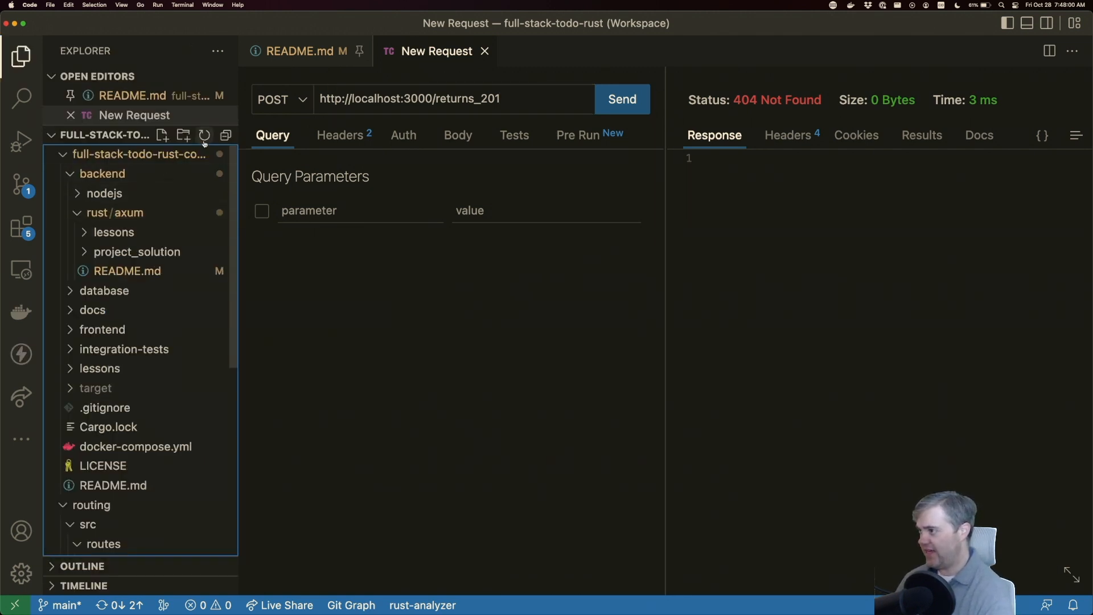
{"action": "left_click", "coordinate": [225, 136]}
{"action": "left_click", "coordinate": [92, 174]}
{"action": "left_click", "coordinate": [88, 193]}
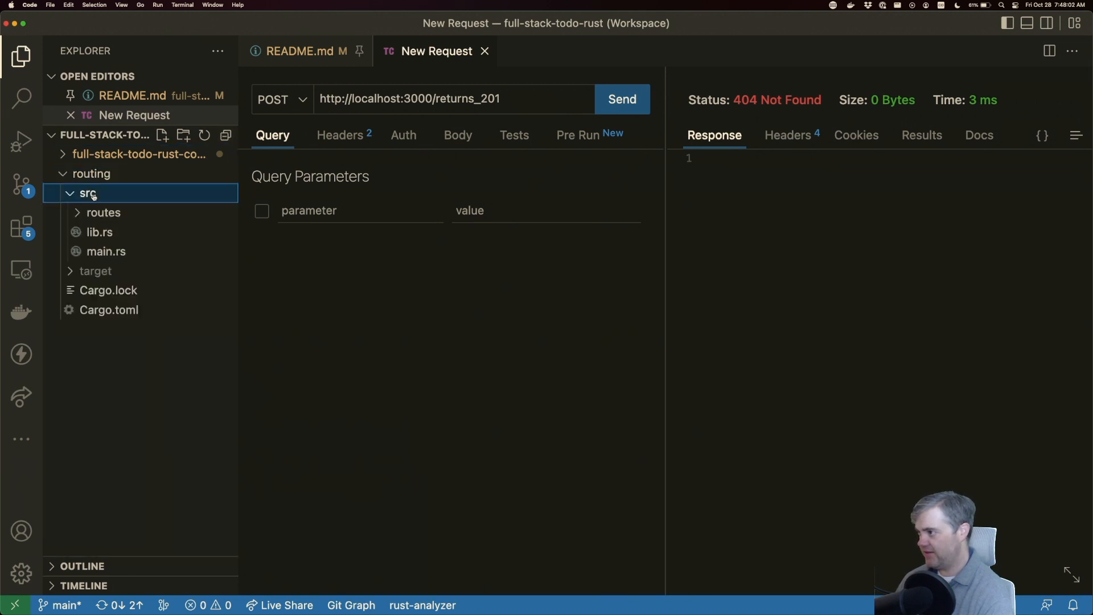
{"action": "left_click", "coordinate": [103, 212]}
{"action": "right_click", "coordinate": [122, 215]}
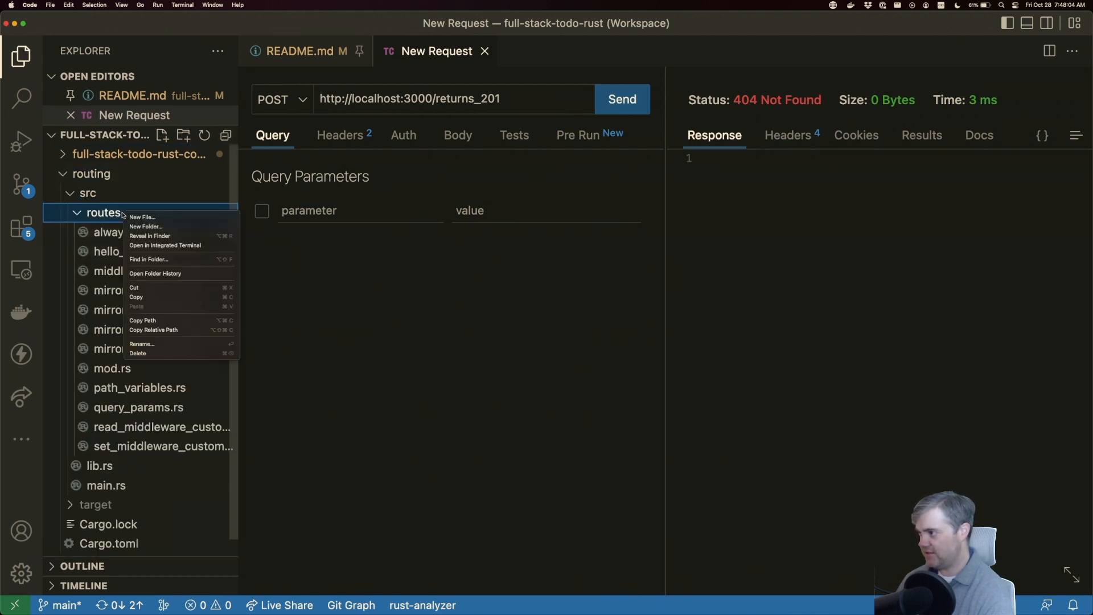
{"action": "left_click", "coordinate": [137, 218]}
{"action": "type", "text": "returns_201."}
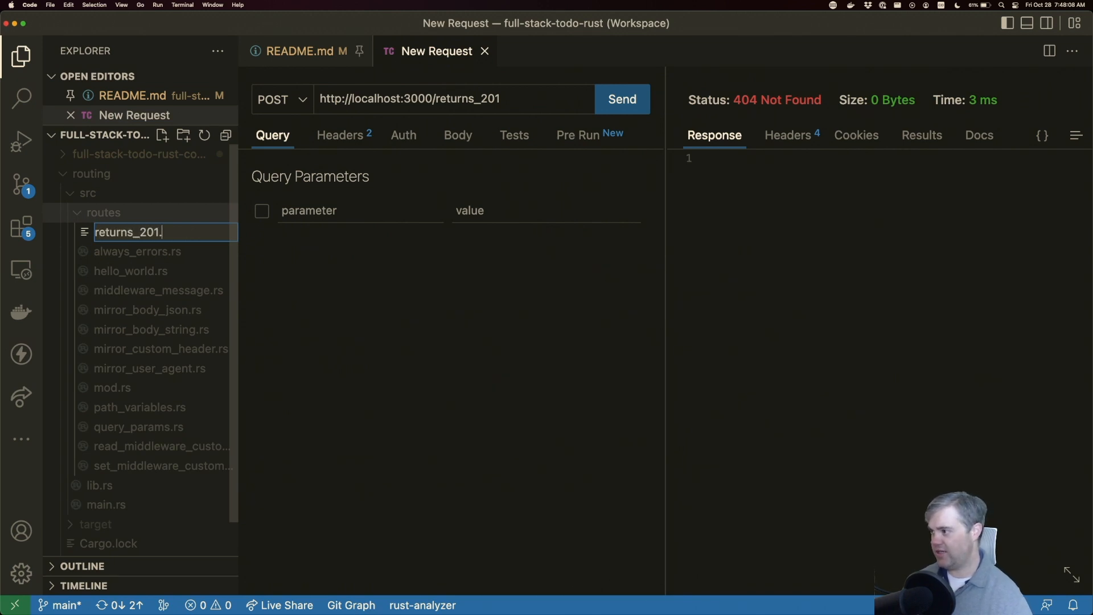
{"action": "type", "text": "rs"}
{"action": "key", "text": "Return"}
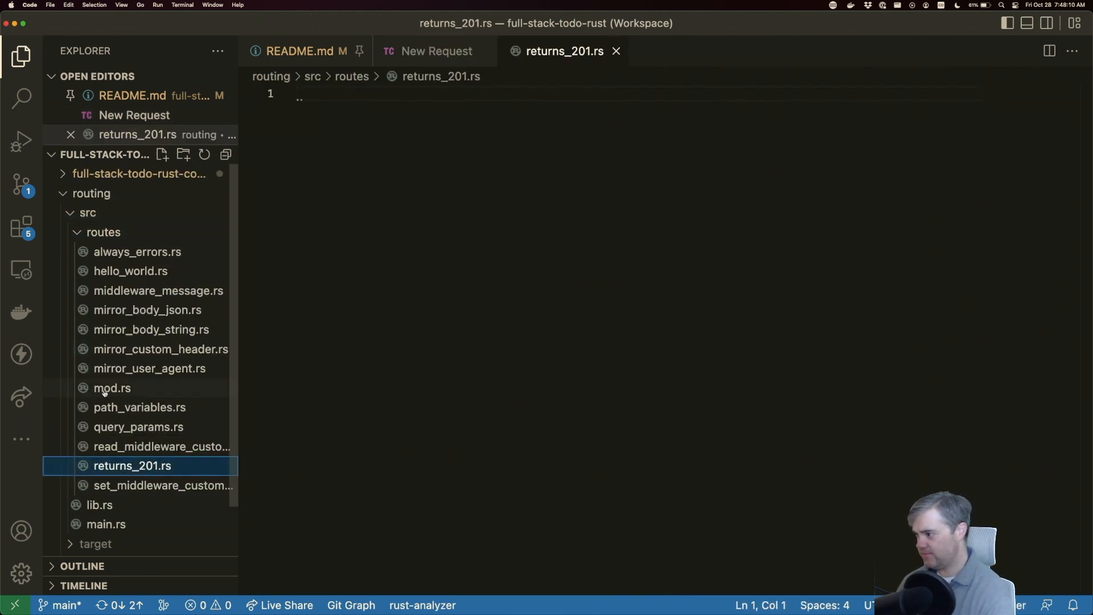
Declare mod returns_201 in mod.rs, then write the empty async fn returns_201() {} stub and save.
{"action": "left_click", "coordinate": [112, 388]}
{"action": "scroll", "coordinate": [312, 254], "scroll_direction": "up", "scroll_amount": 15}
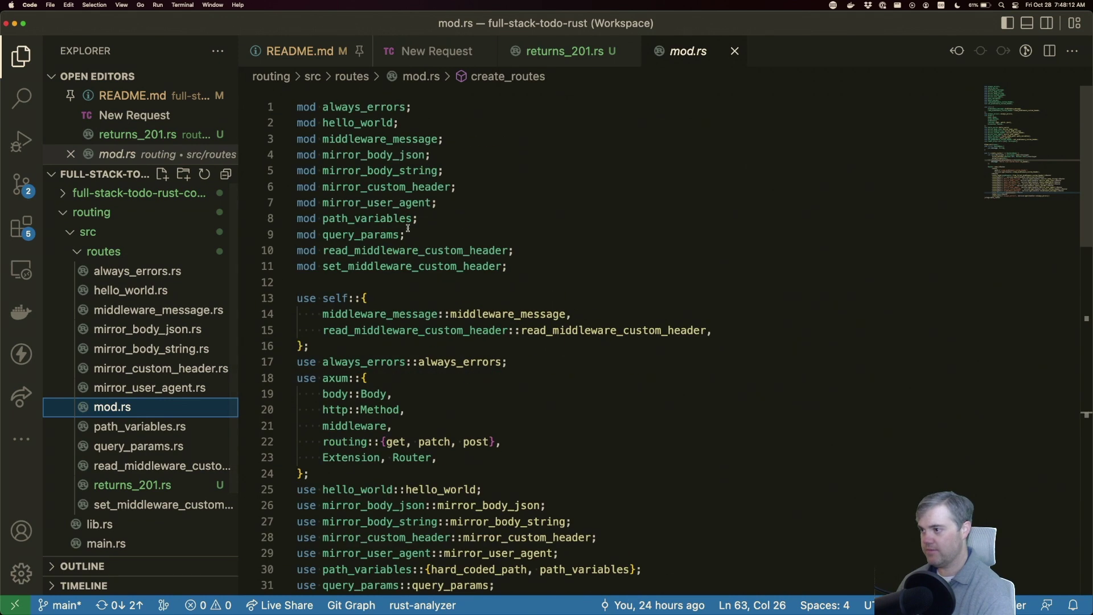
{"action": "left_click", "coordinate": [512, 265]}
{"action": "key", "text": "Return"}
{"action": "type", "text": "mod re"}
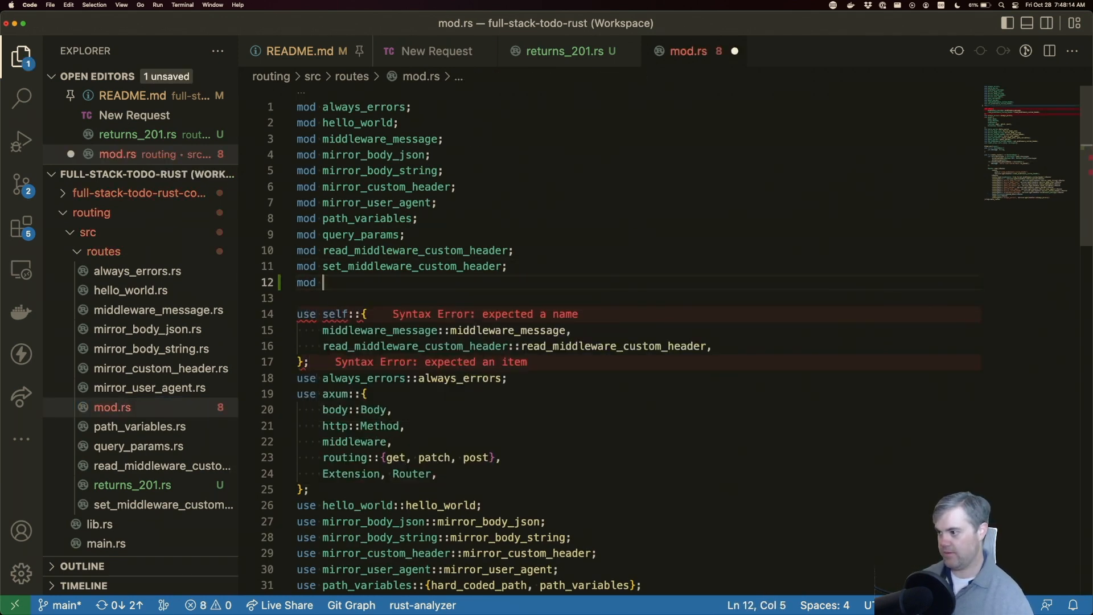
{"action": "type", "text": "turns_201;"}
{"action": "key", "text": "super+s"}
{"action": "key", "text": "ctrl+Tab"}
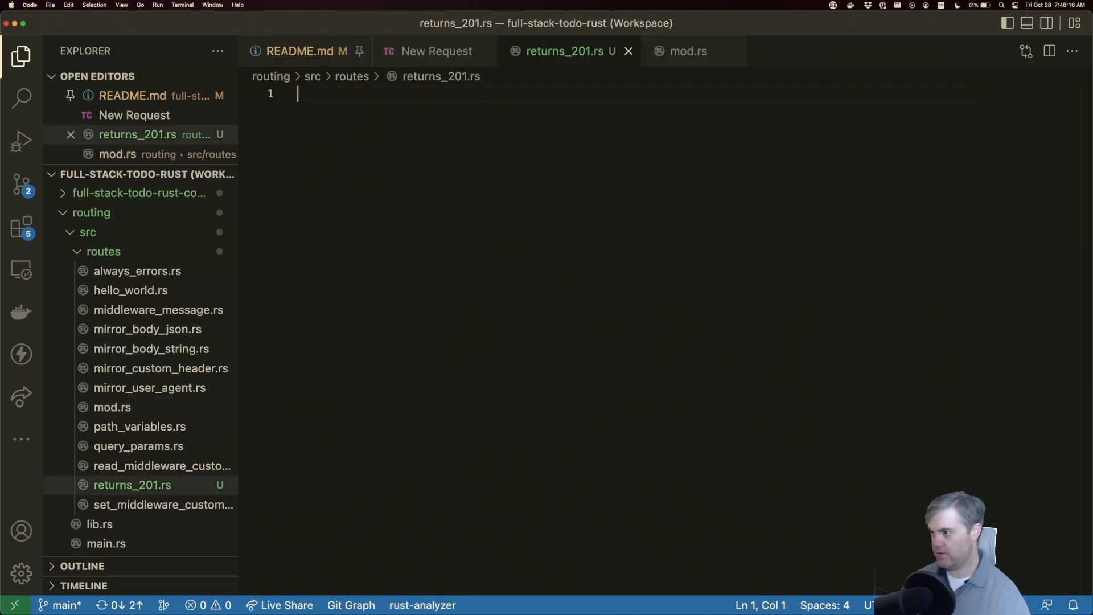
{"action": "type", "text": "pub "}
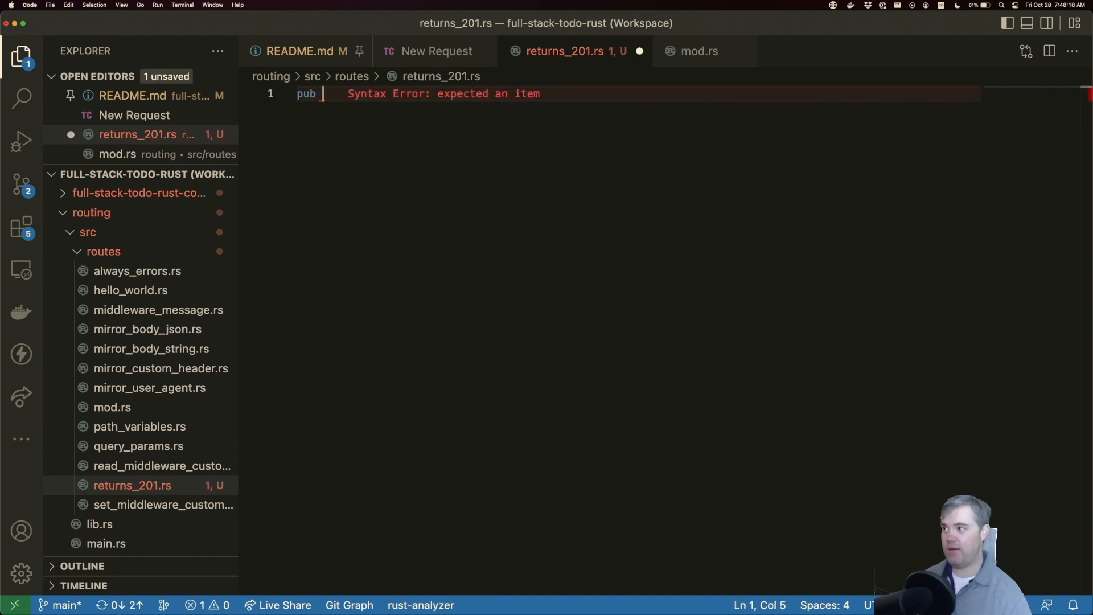
{"action": "type", "text": "async fn "}
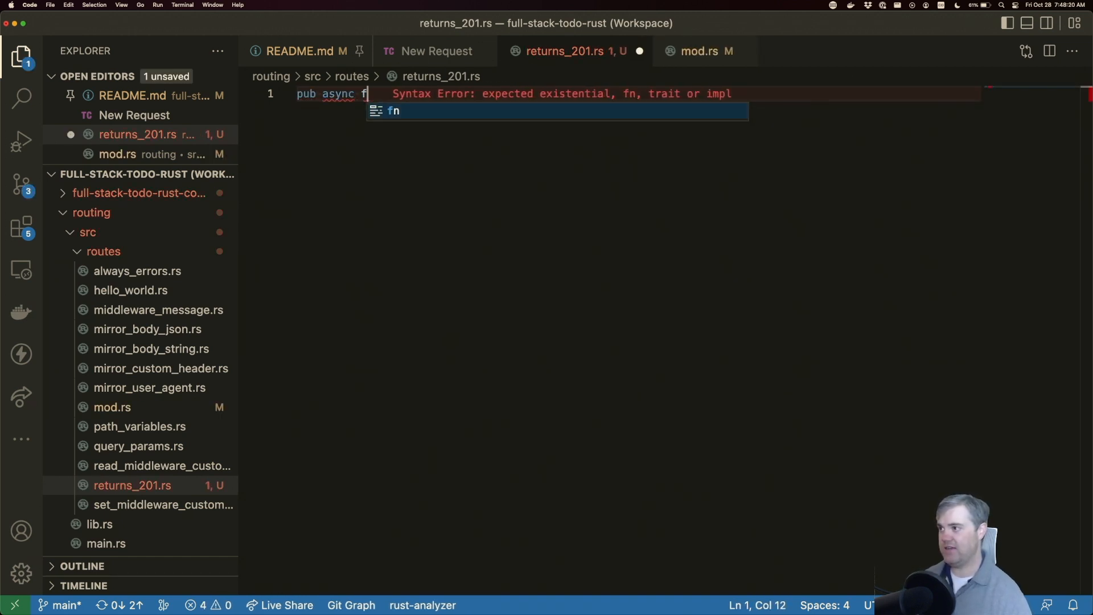
{"action": "type", "text": "returns_201"}
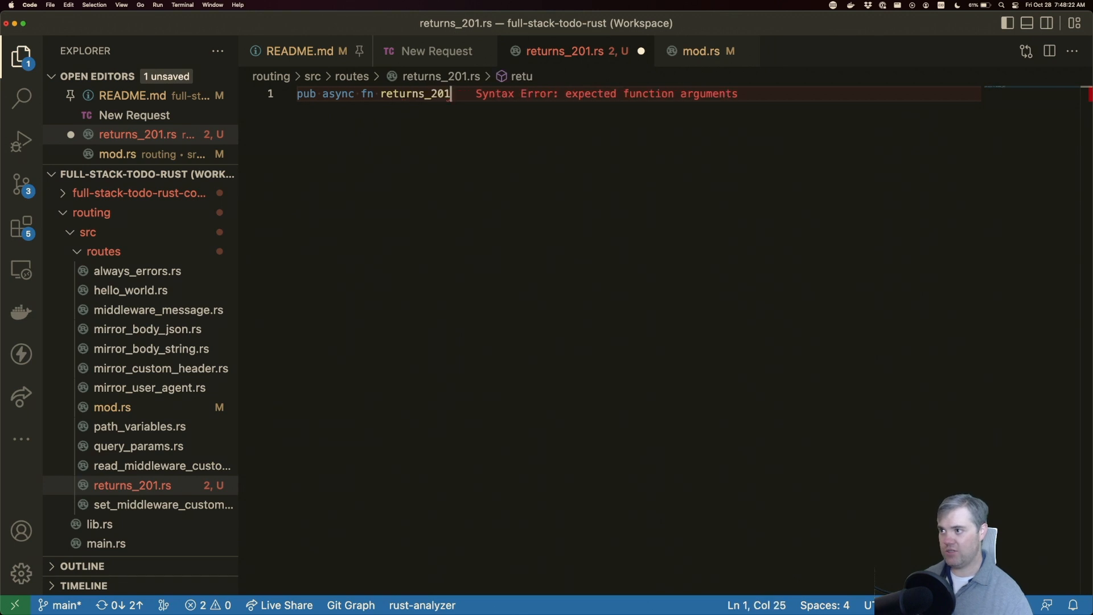
{"action": "type", "text": "() {}"}
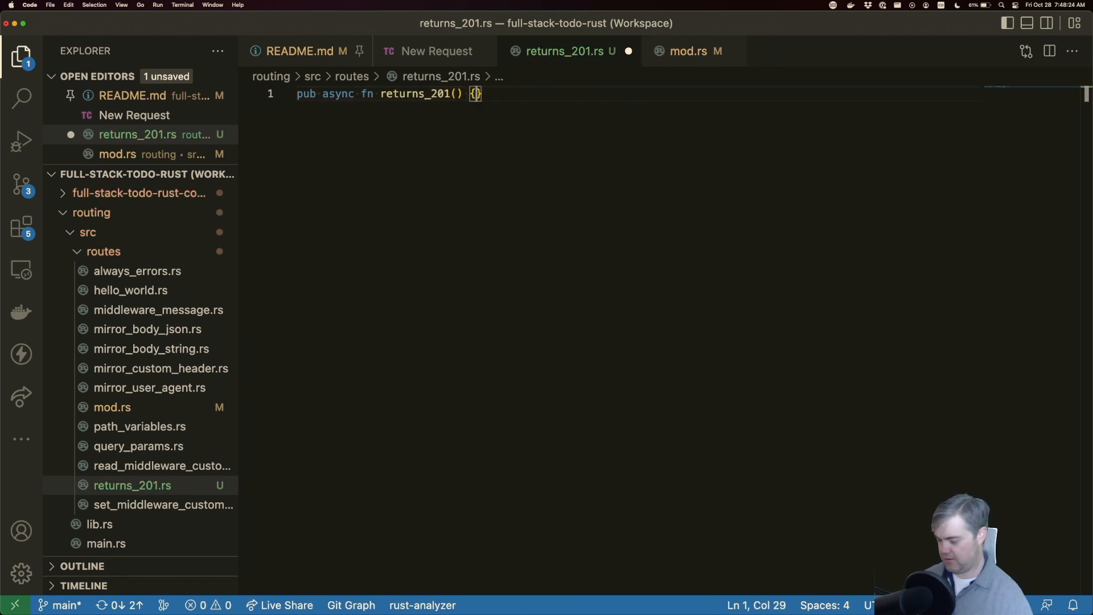
{"action": "key", "text": "ctrl+s"}
Add use returns_201::returns_201; to the imports in mod.rs.
{"action": "key", "text": "ctrl+Tab"}
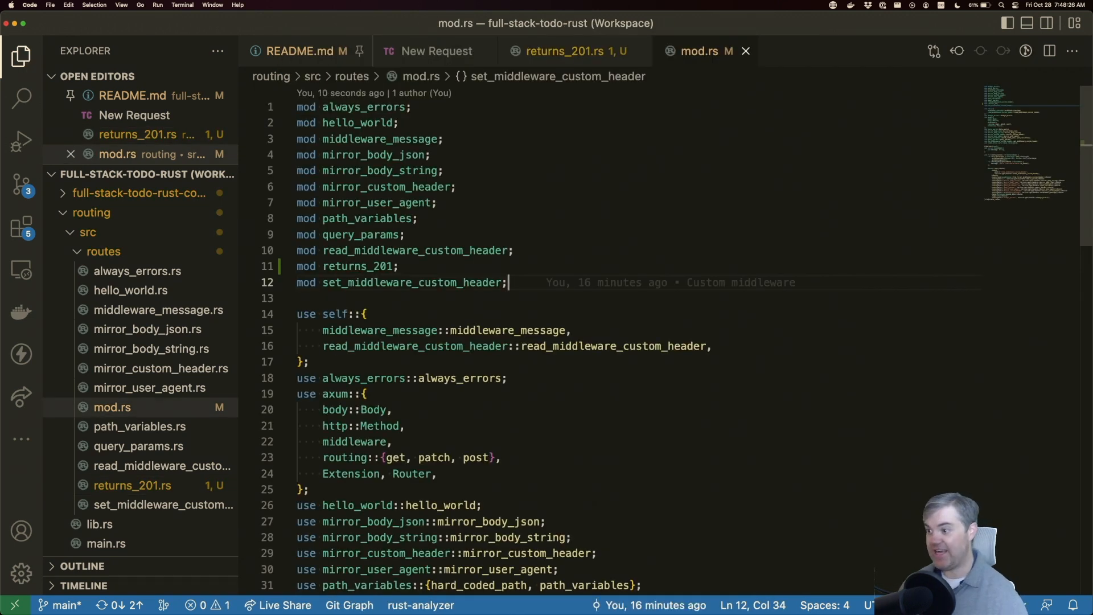
{"action": "key", "text": "Down"}
{"action": "key", "text": "Down"}
{"action": "key", "text": "Down"}
{"action": "key", "text": "Down"}
{"action": "key", "text": "Down"}
{"action": "key", "text": "Down"}
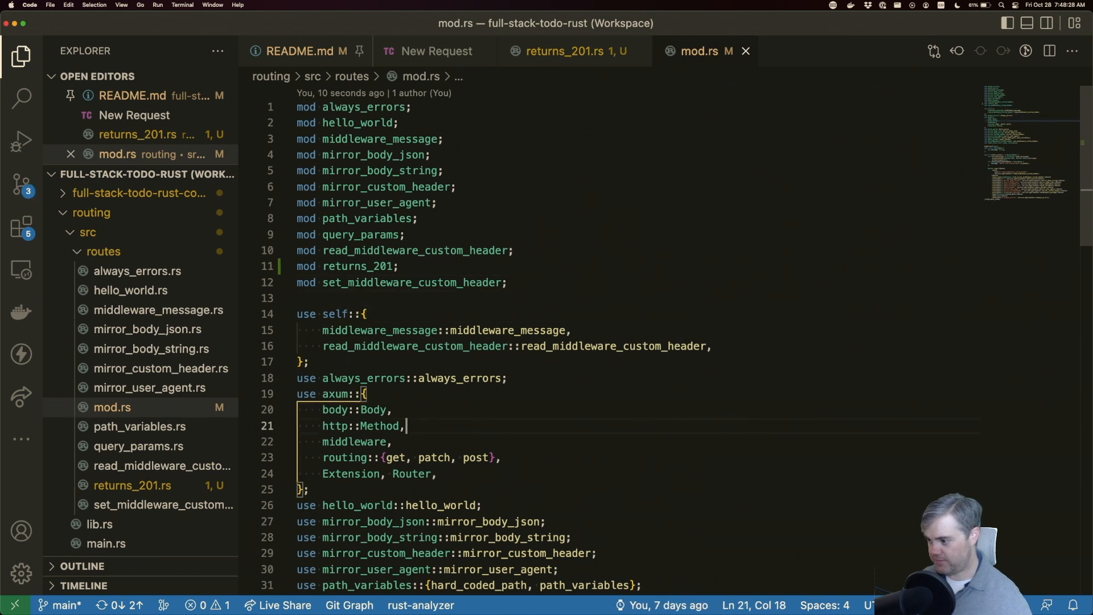
{"action": "key", "text": "Down"}
{"action": "key", "text": "Down"}
{"action": "key", "text": "Down"}
{"action": "key", "text": "Down"}
{"action": "key", "text": "Down"}
{"action": "key", "text": "Down"}
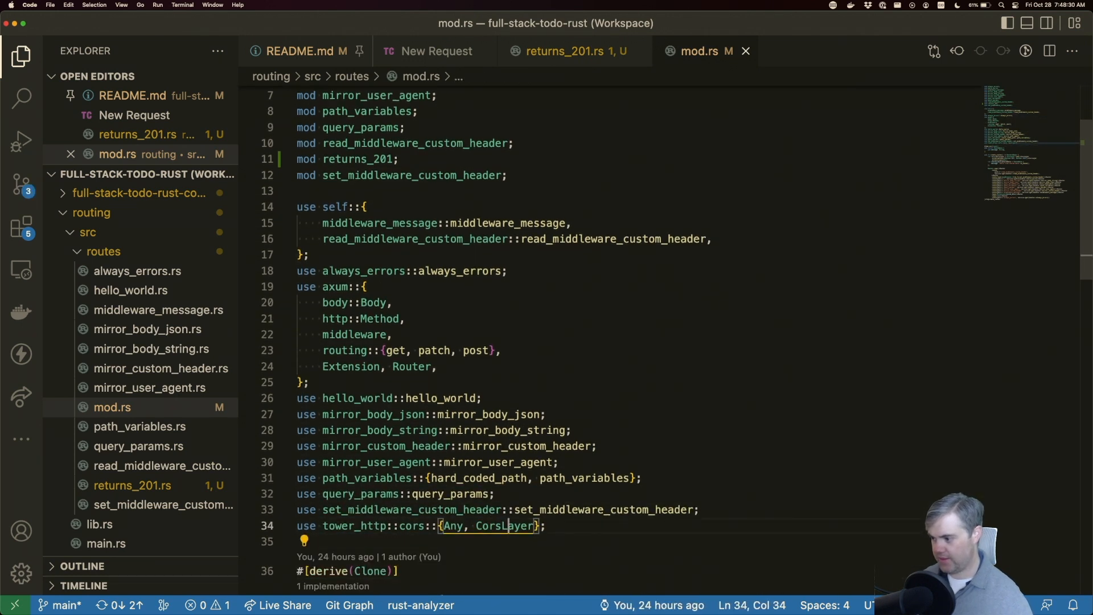
{"action": "key", "text": "End"}
{"action": "key", "text": "Return"}
{"action": "type", "text": "use re"}
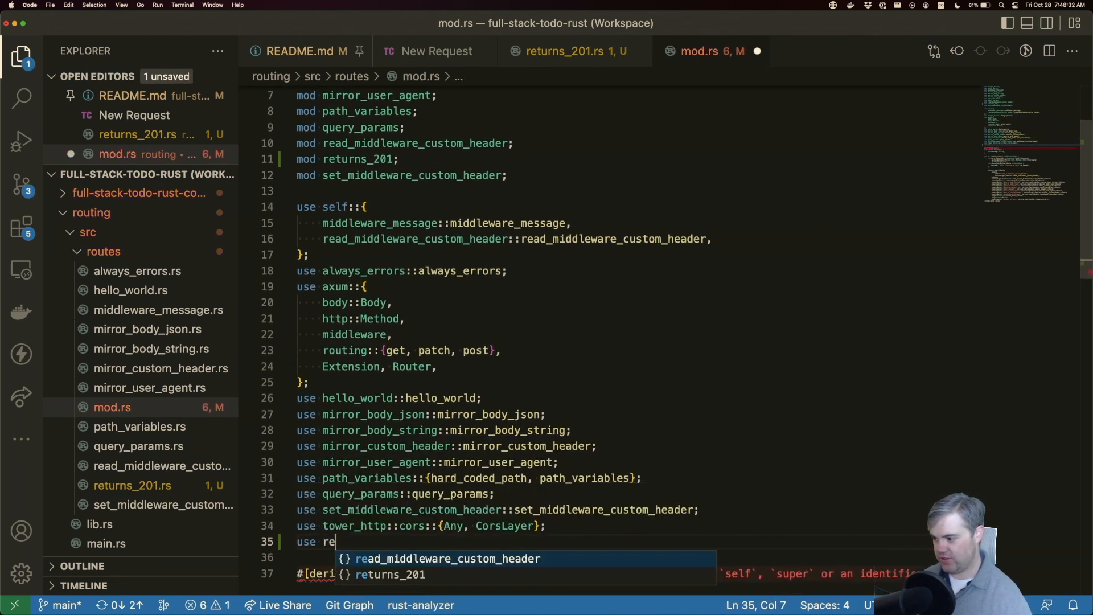
{"action": "key", "text": "Down"}
{"action": "key", "text": "Return"}
{"action": "type", "text": "::re"}
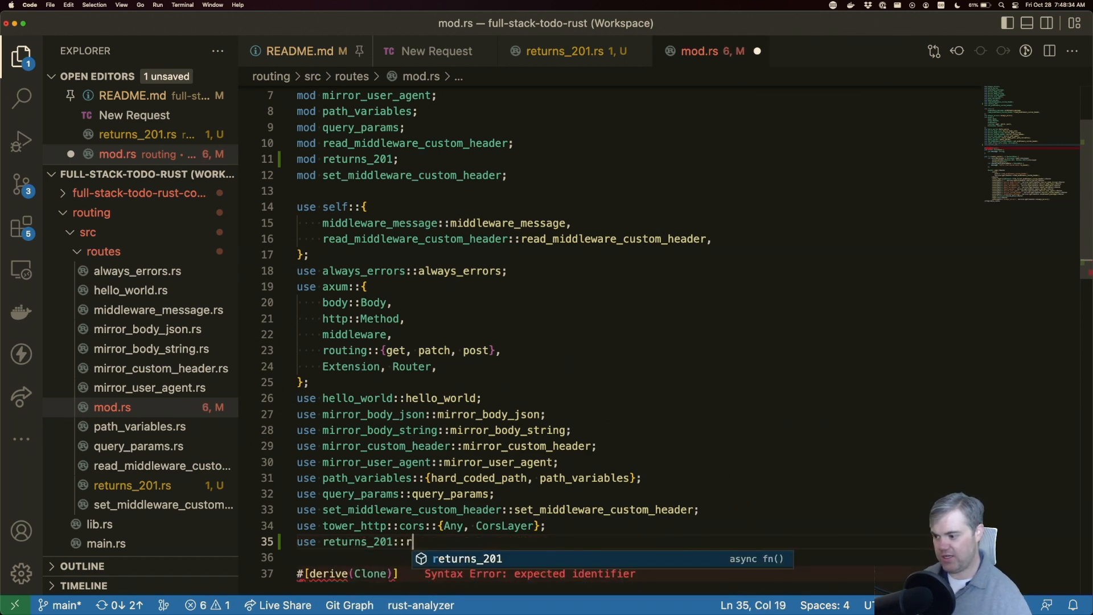
{"action": "key", "text": "Return"}
{"action": "type", "text": ";"}
{"action": "scroll", "coordinate": [524, 305], "scroll_direction": "down", "scroll_amount": 10}
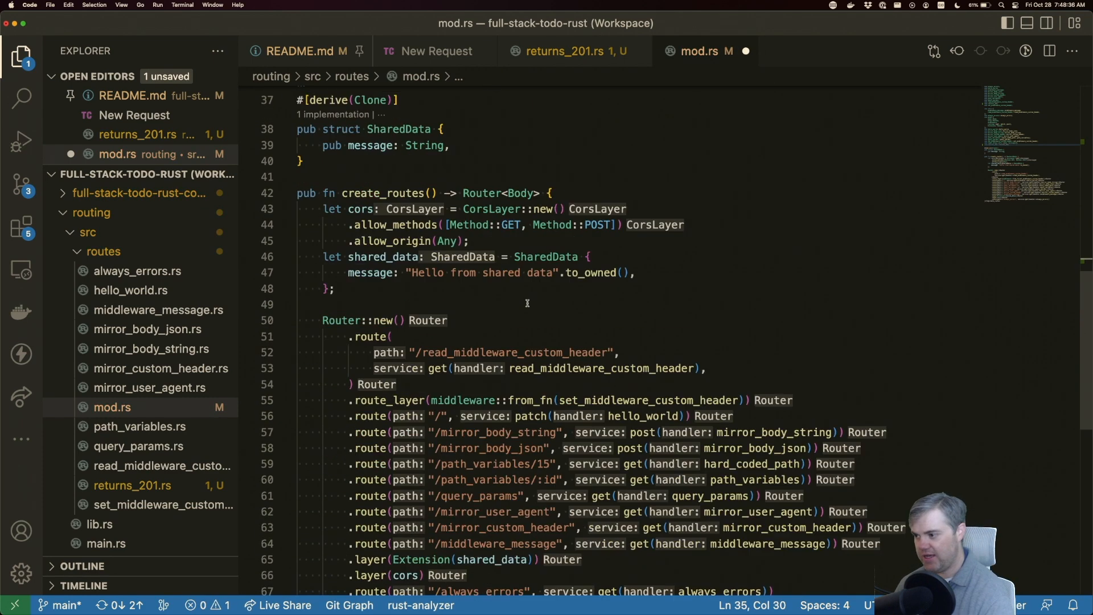
{"action": "scroll", "coordinate": [524, 304], "scroll_direction": "down", "scroll_amount": 5}
{"action": "scroll", "coordinate": [524, 304], "scroll_direction": "down", "scroll_amount": 3}
Insert a new .route snippet below the always_errors route in create_routes.
{"action": "left_click", "coordinate": [774, 458]}
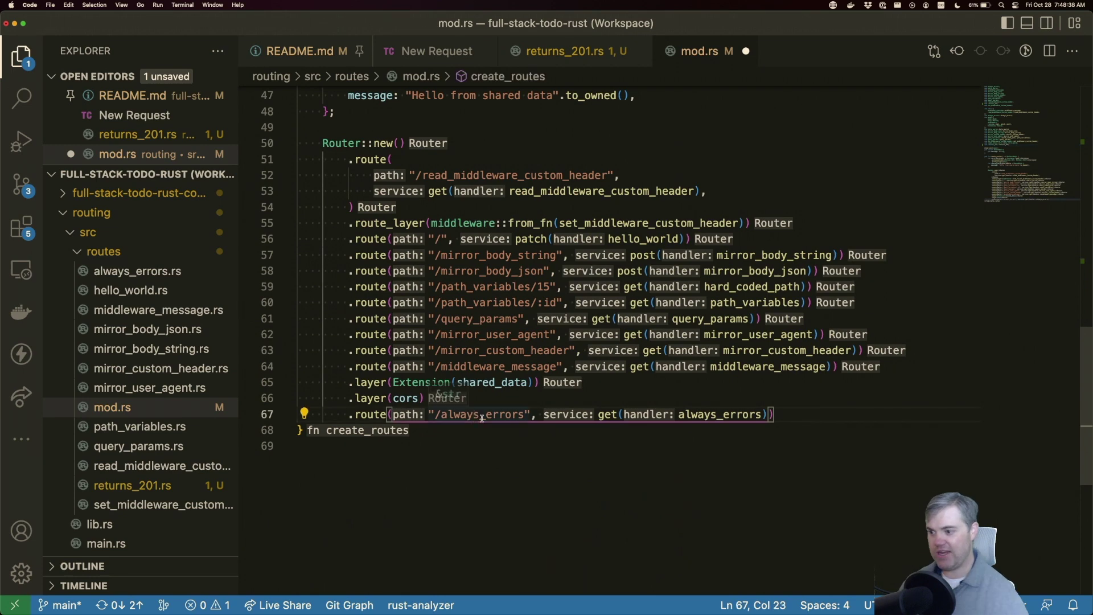
{"action": "key", "text": "Return"}
{"action": "type", "text": ".rou"}
{"action": "key", "text": "Return"}
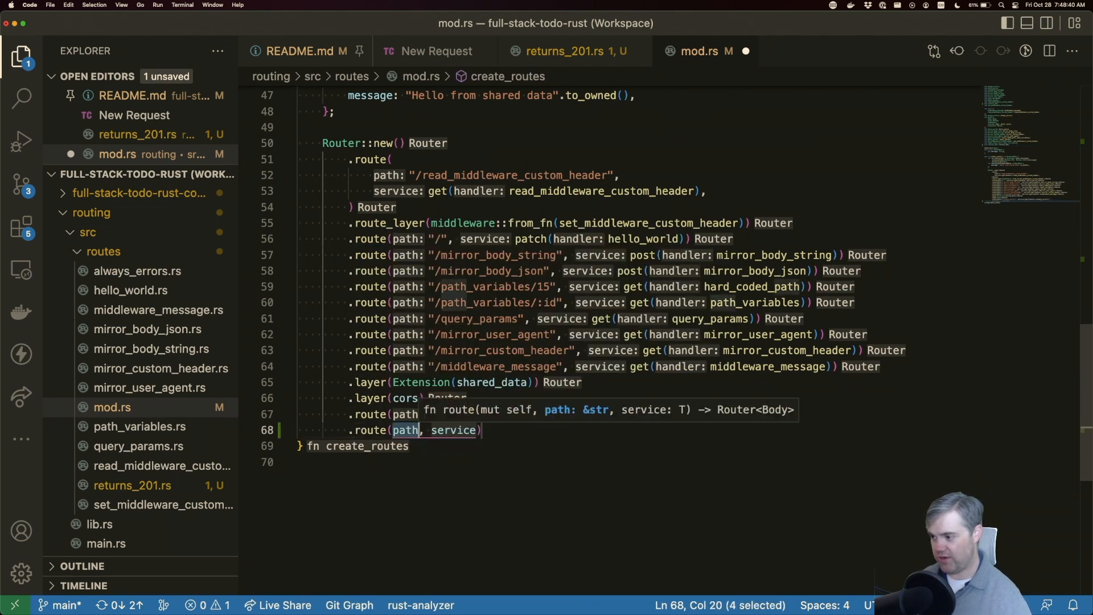
{"action": "type", "text": "\"/returns_"}
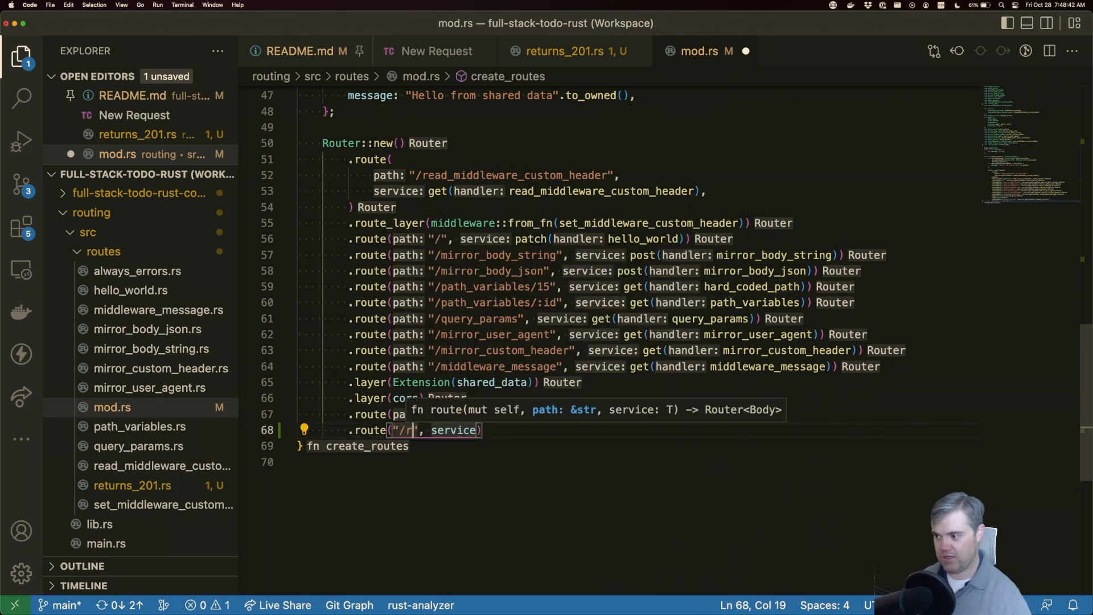
{"action": "type", "text": "201"}
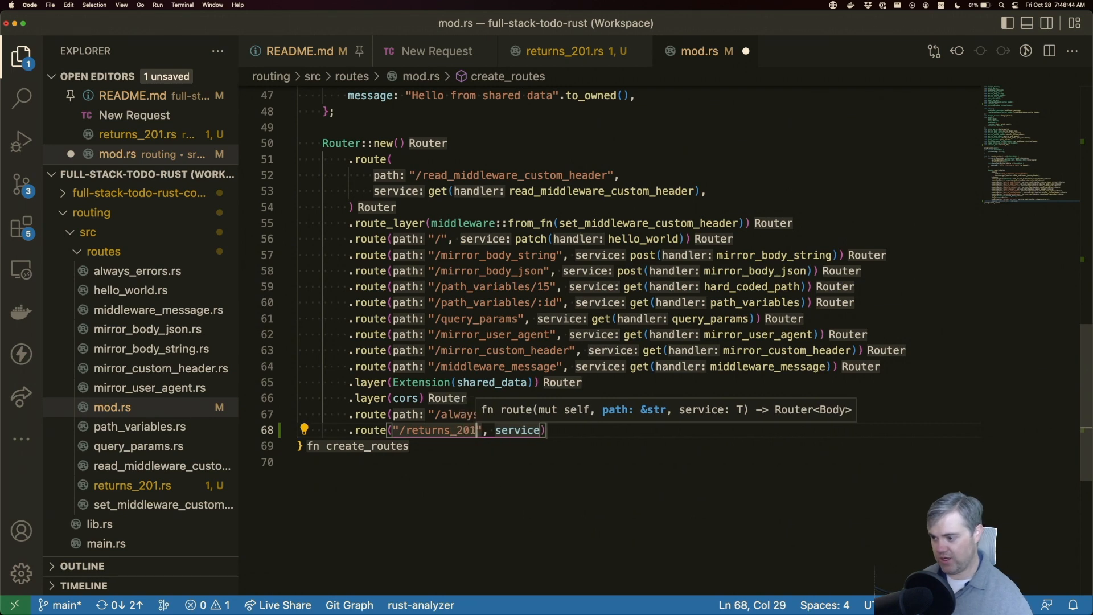
{"action": "left_click", "coordinate": [436, 50]}
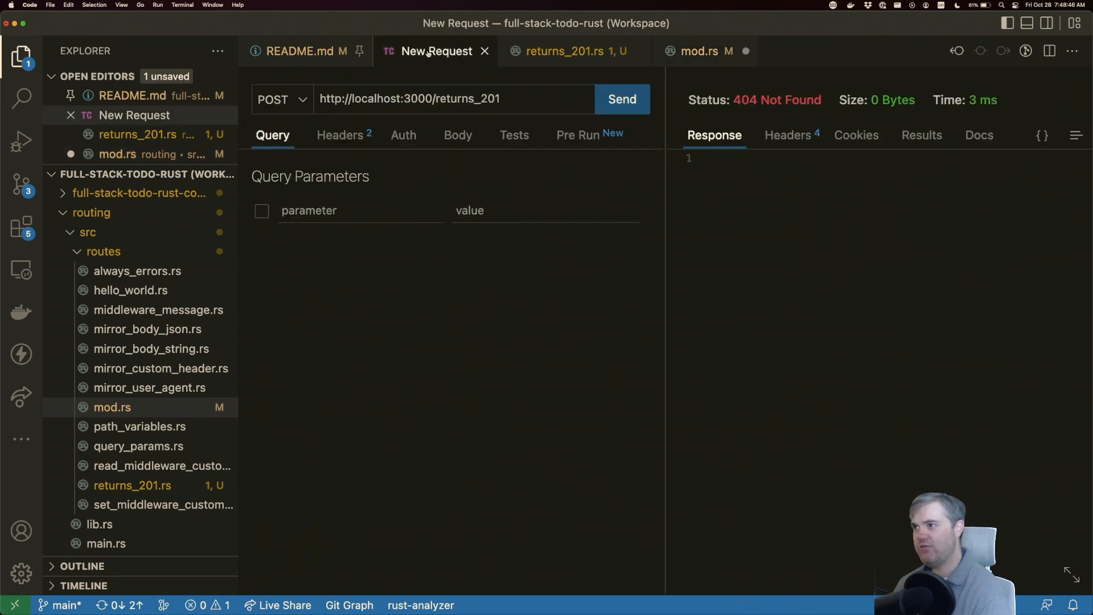
{"action": "left_click", "coordinate": [687, 52]}
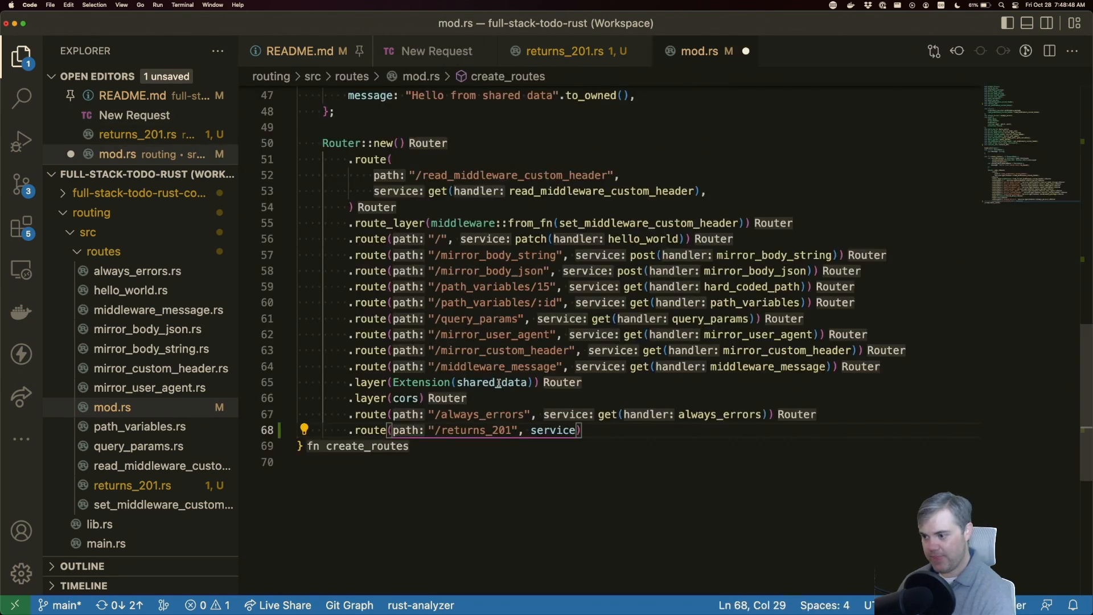
Map POST /returns_201 to returns_201, save, and resend the request to get 200 OK.
{"action": "double_click", "coordinate": [553, 431]}
{"action": "type", "text": "post("}
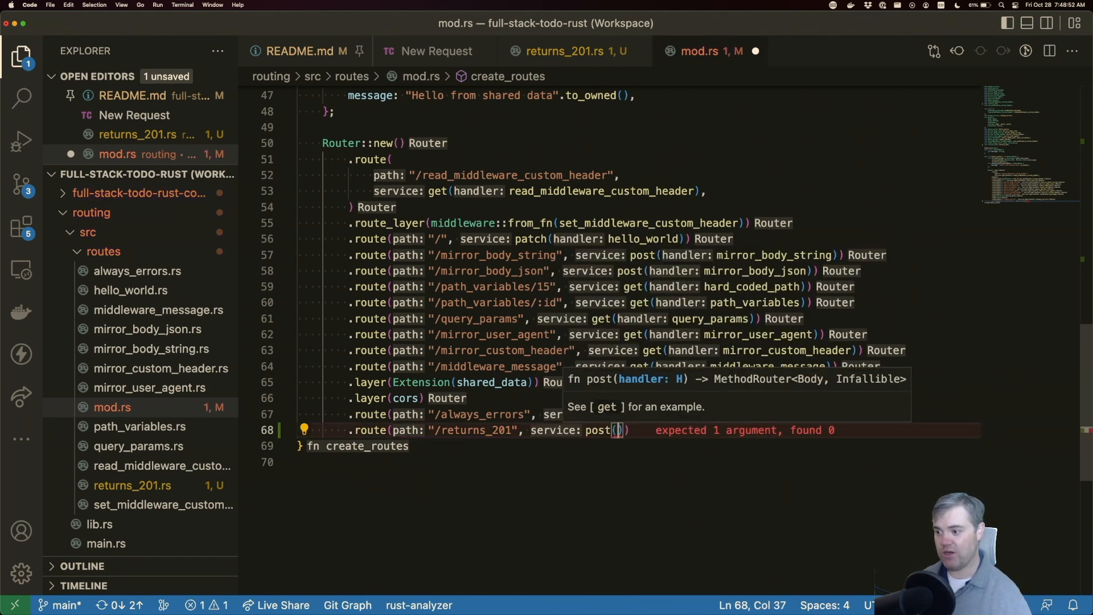
{"action": "type", "text": "returns_201"}
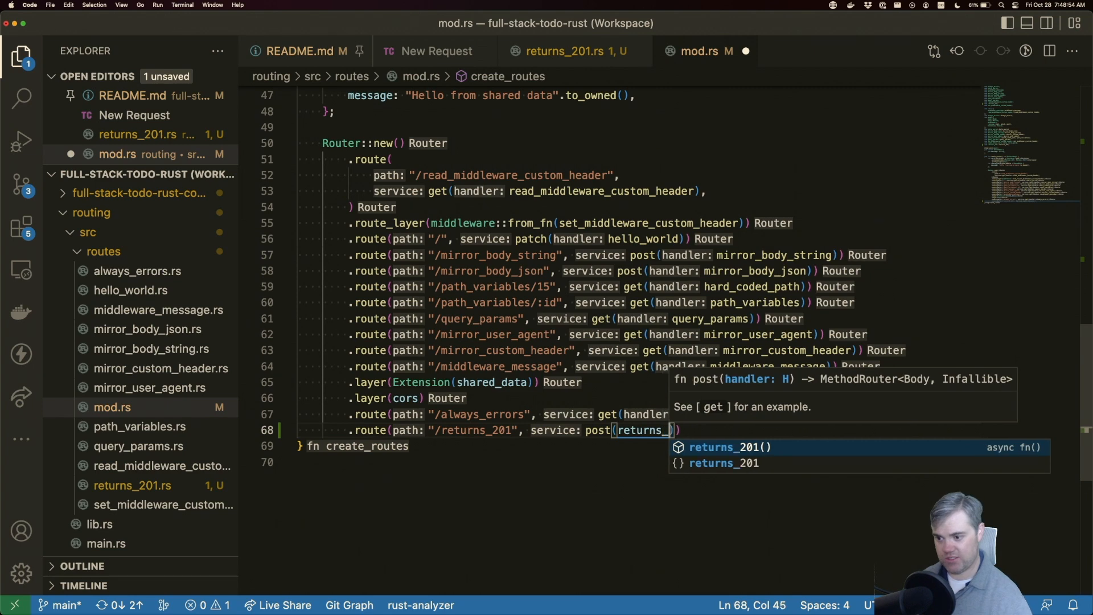
{"action": "key", "text": "Escape"}
{"action": "key", "text": "End"}
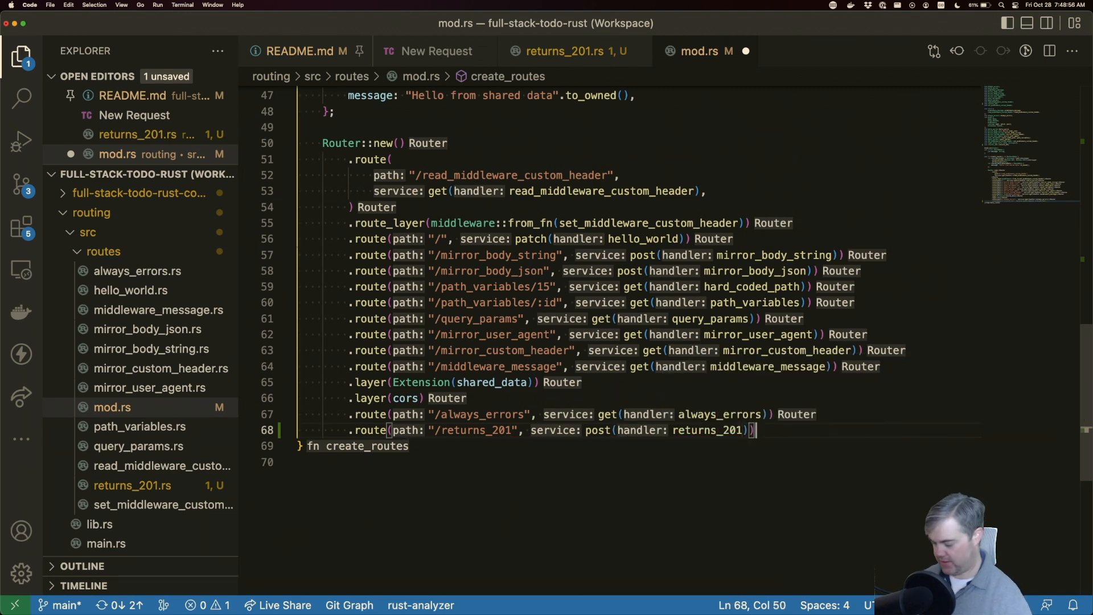
{"action": "key", "text": "ctrl+s"}
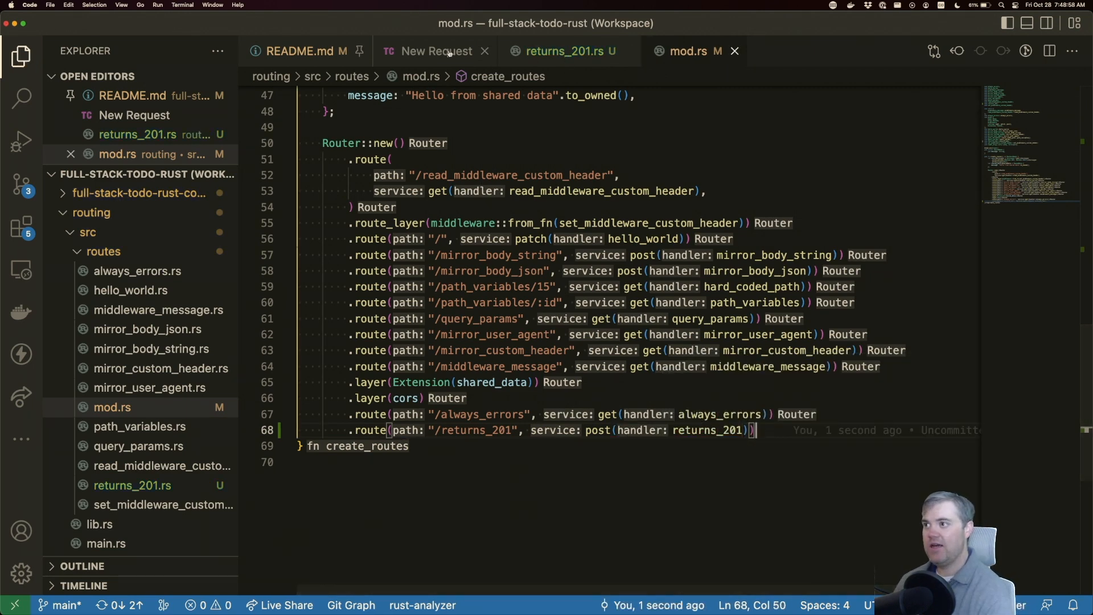
{"action": "left_click", "coordinate": [436, 51]}
{"action": "left_click", "coordinate": [621, 99]}
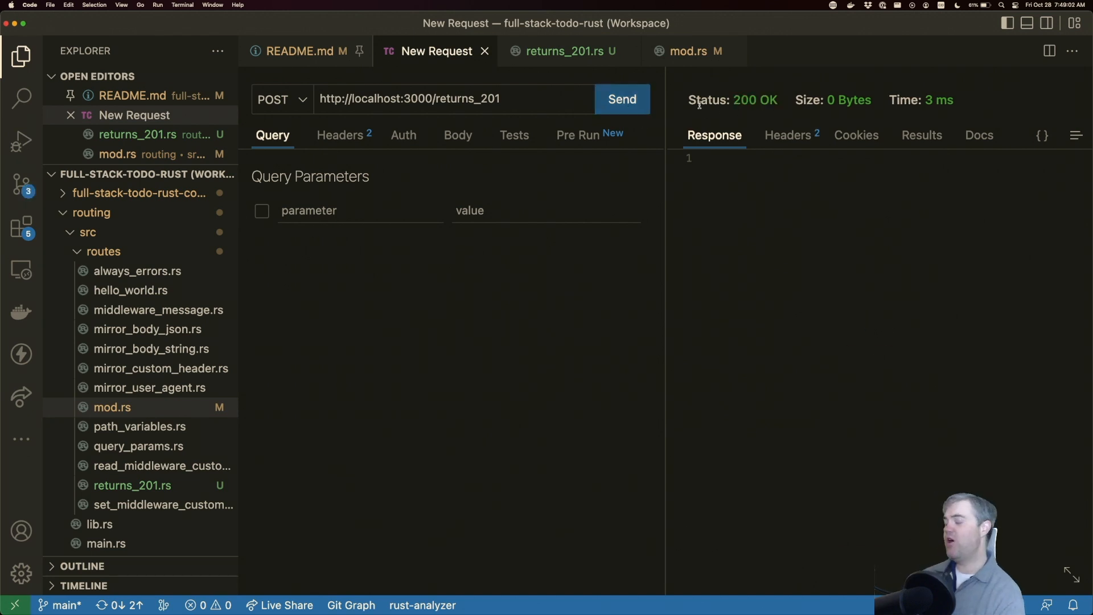
Give returns_201 a Response return type, importing it, and open the function body.
{"action": "left_click", "coordinate": [557, 50]}
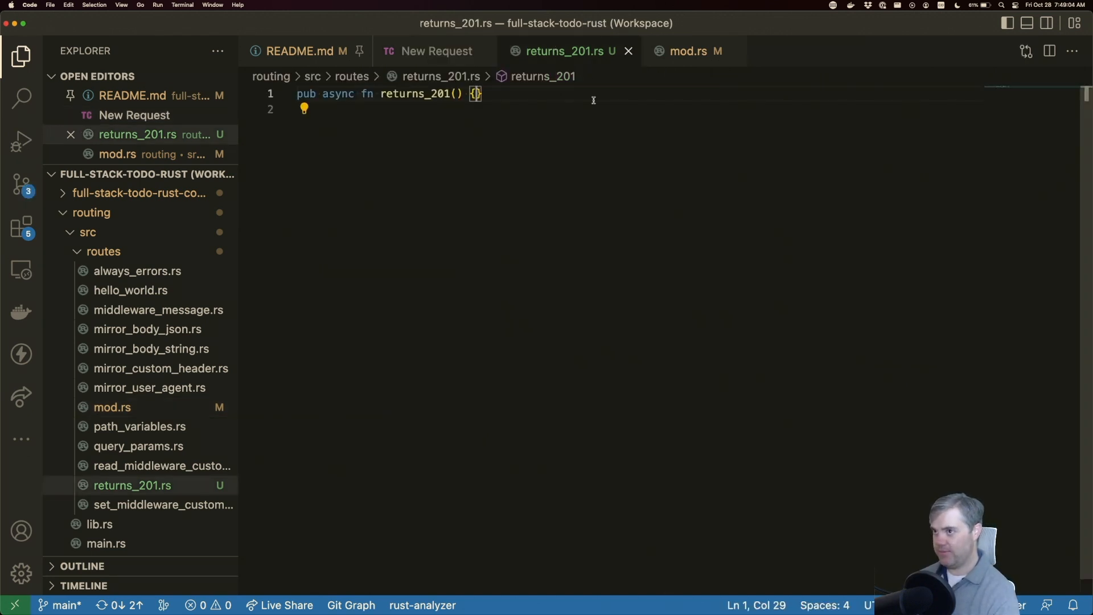
{"action": "left_click", "coordinate": [471, 93]}
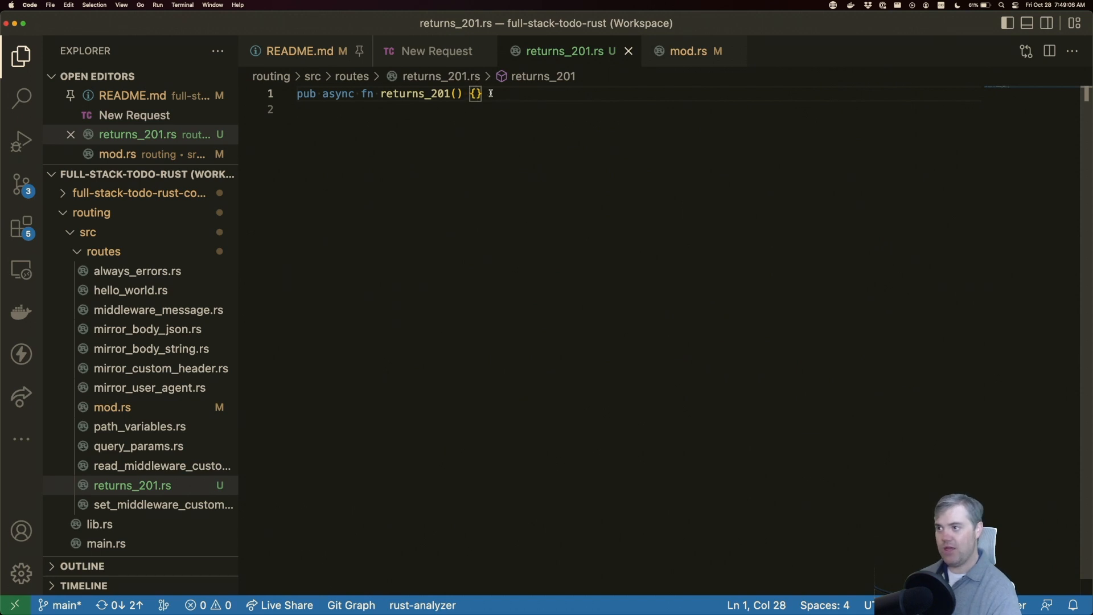
{"action": "type", "text": "->"}
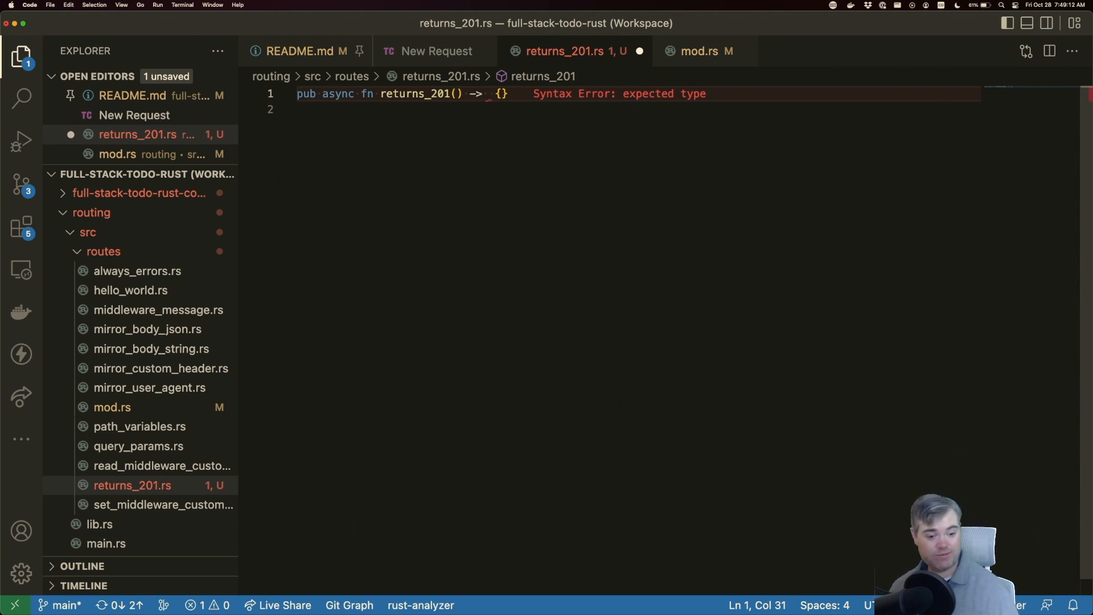
{"action": "type", "text": "Res"}
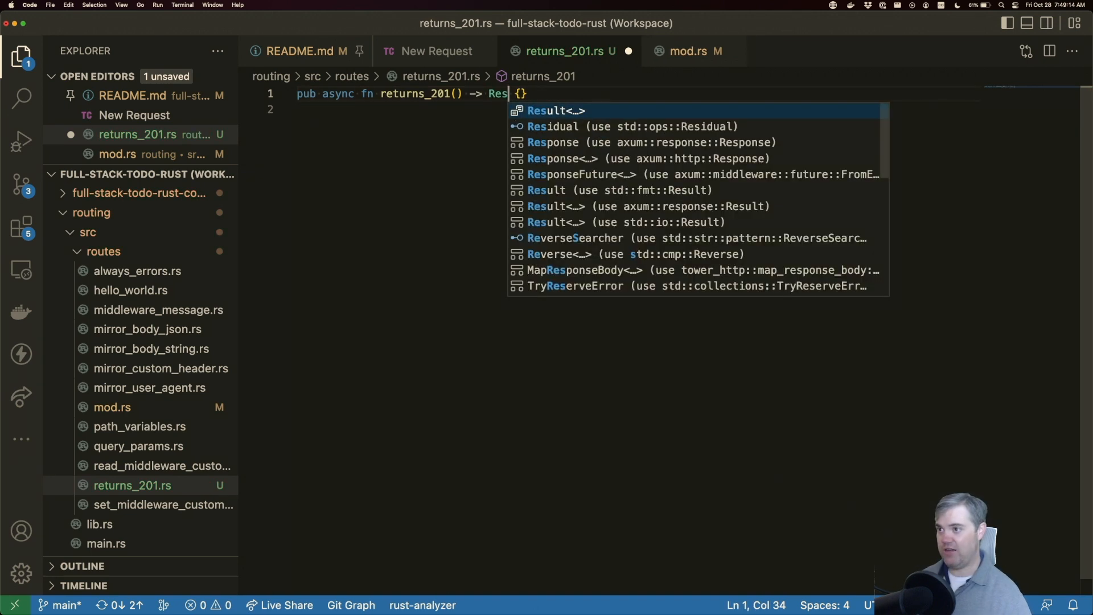
{"action": "type", "text": "pon"}
{"action": "key", "text": "Tab"}
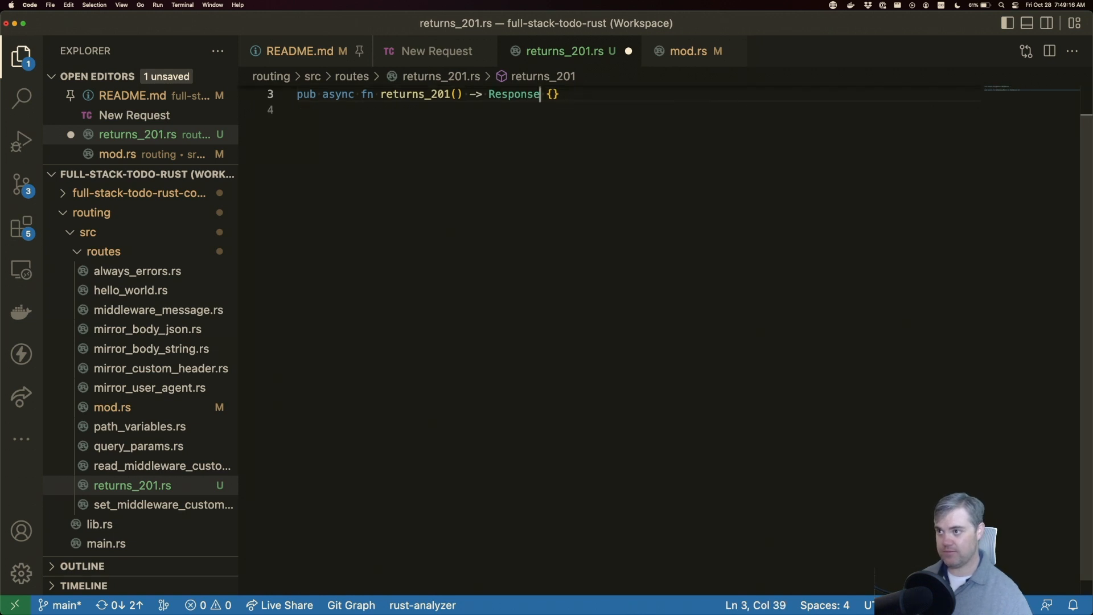
{"action": "key", "text": "Right"}
{"action": "key", "text": "Right"}
{"action": "key", "text": "Return"}
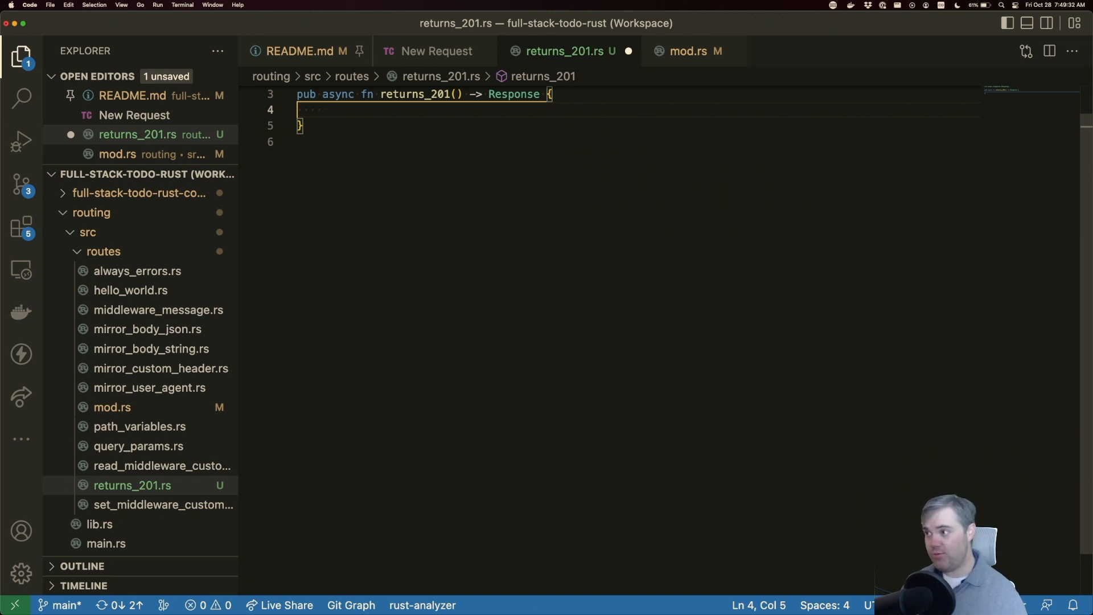
{"action": "type", "text": "("}
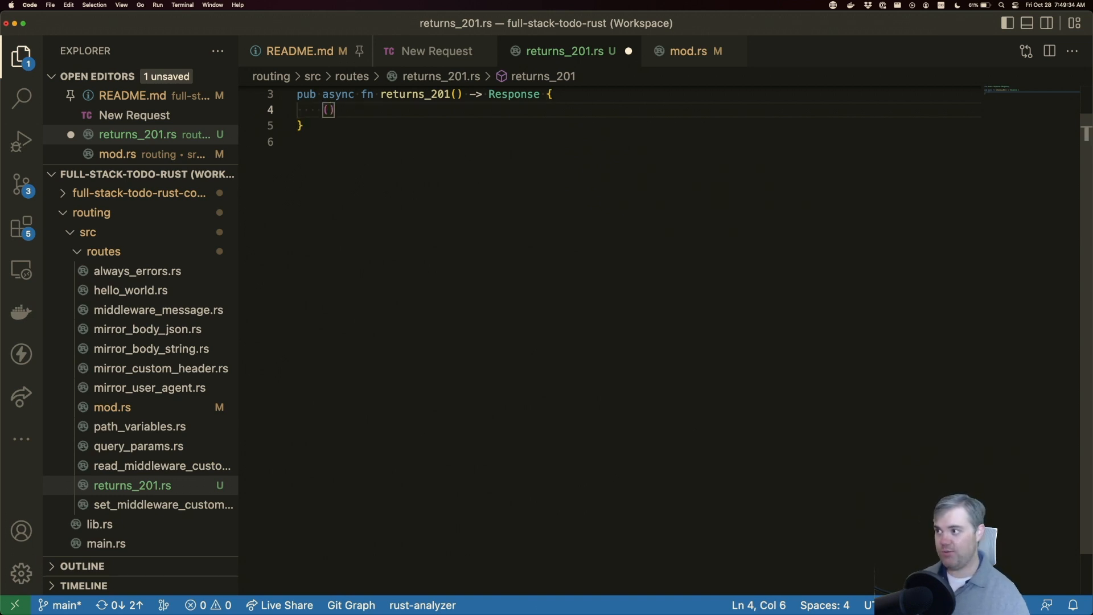
Return the tuple (StatusCode::CREATED, "This is a 201".to_owned()) and save, leaving a type error.
{"action": "key", "text": "Return"}
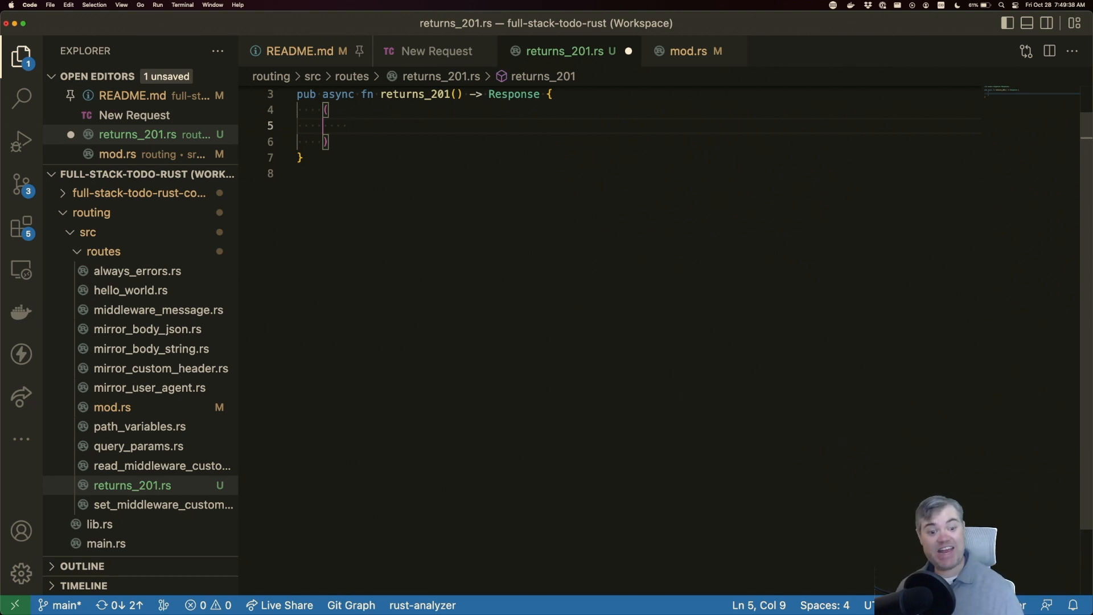
{"action": "type", "text": "Sta"}
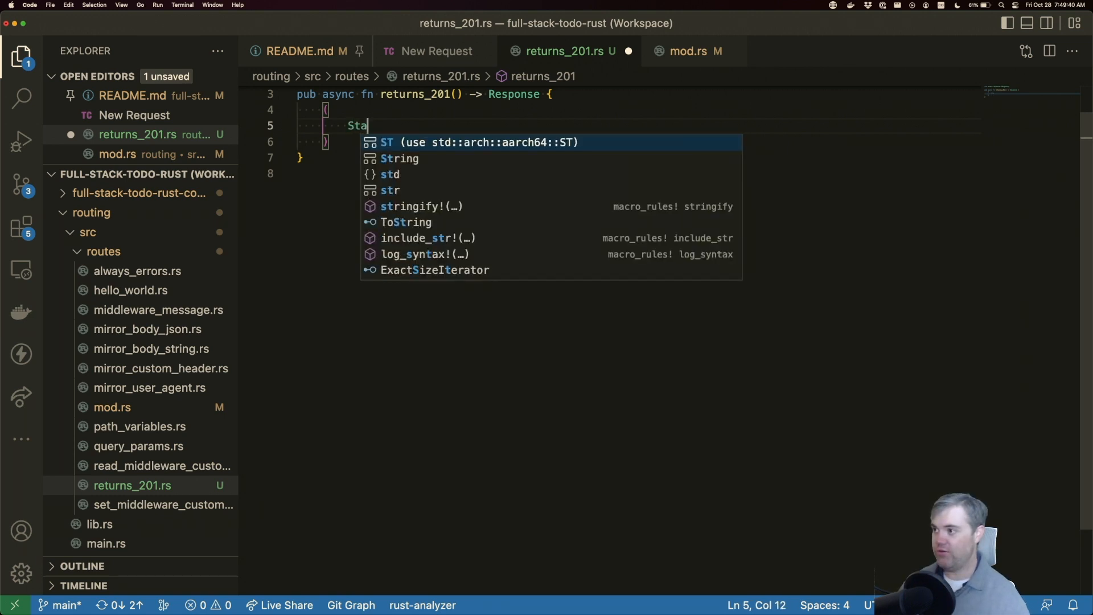
{"action": "type", "text": "tusC"}
{"action": "key", "text": "Tab"}
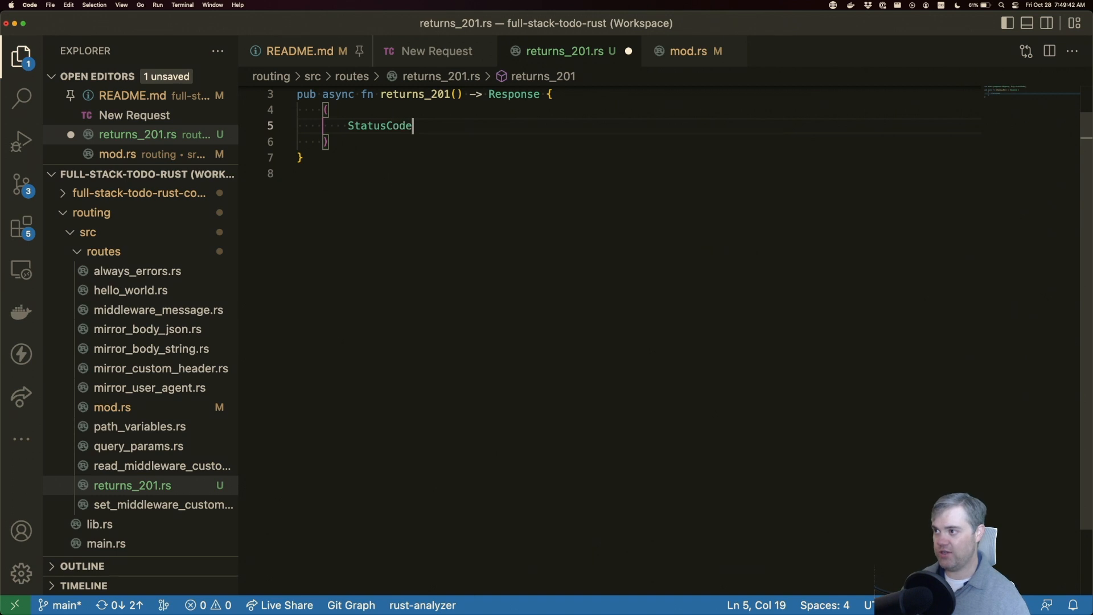
{"action": "type", "text": "::CR"}
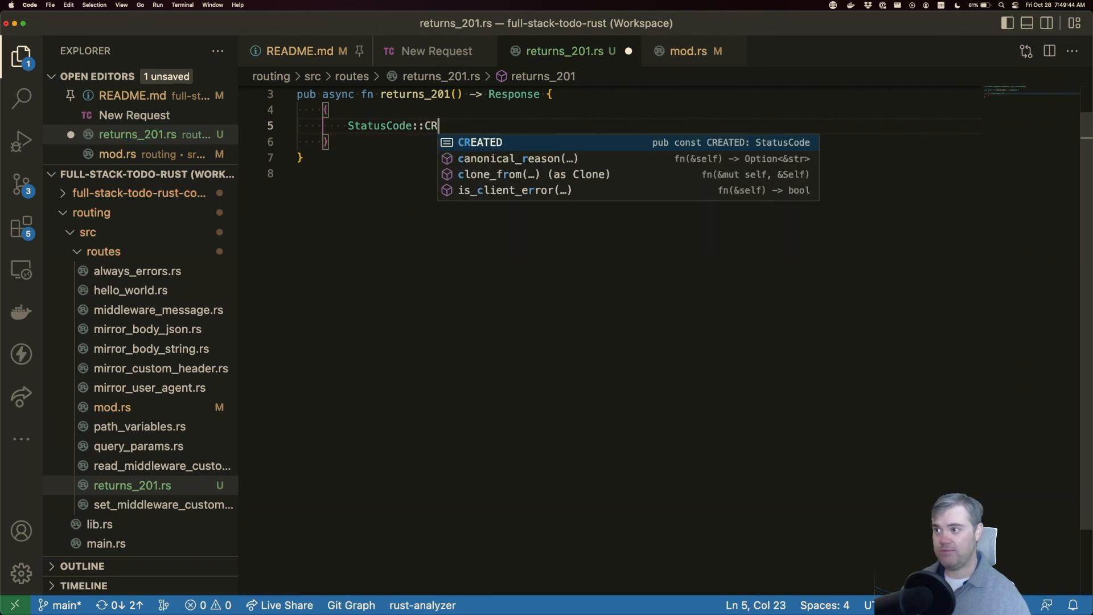
{"action": "key", "text": "Tab"}
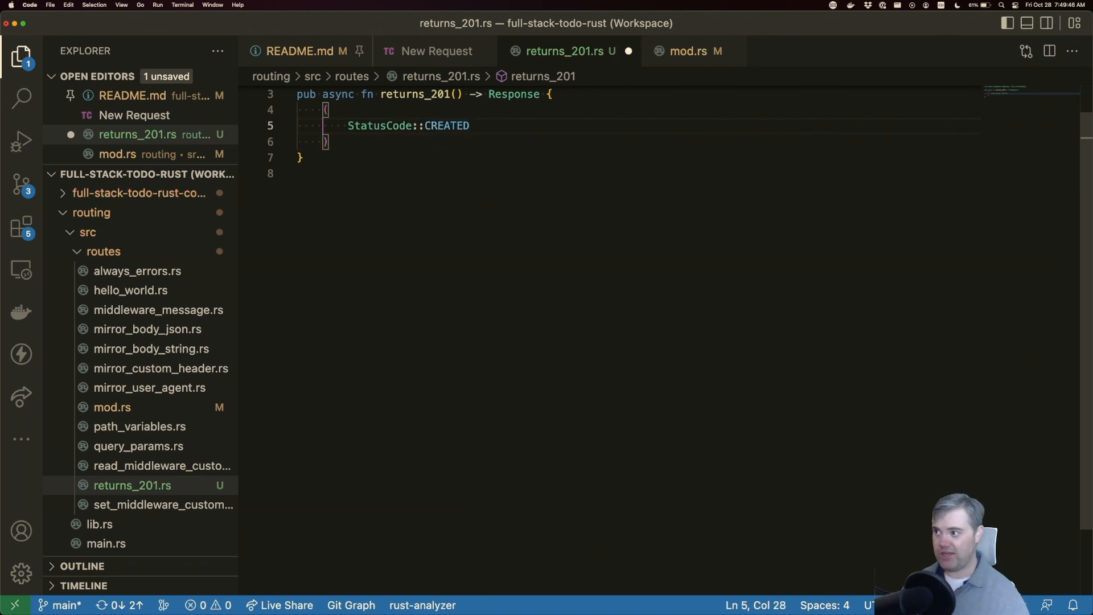
{"action": "type", "text": ","}
{"action": "key", "text": "Return"}
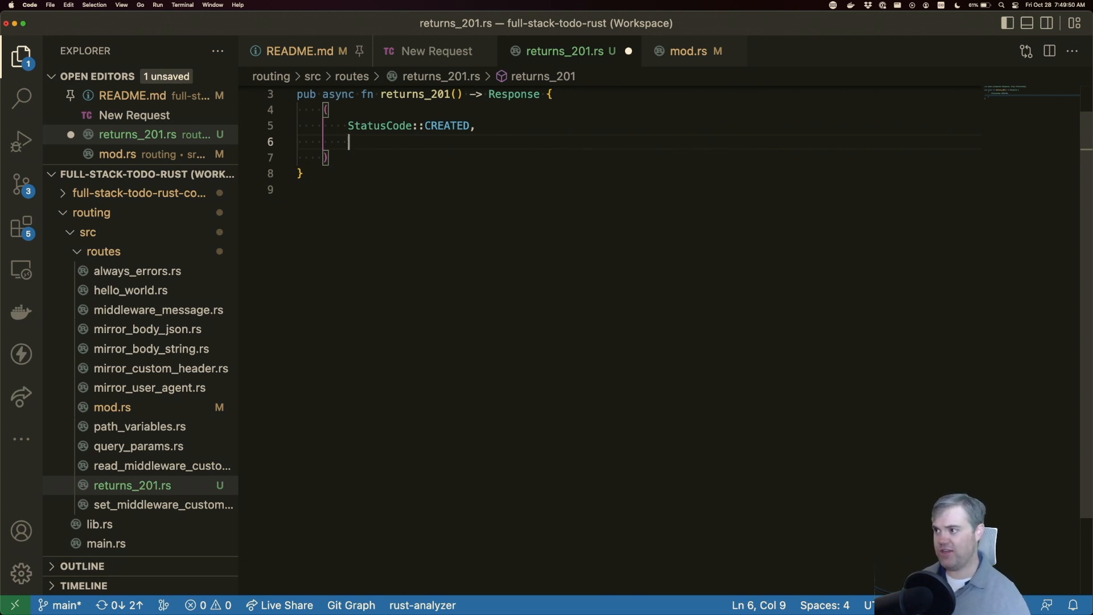
{"action": "type", "text": "\""}
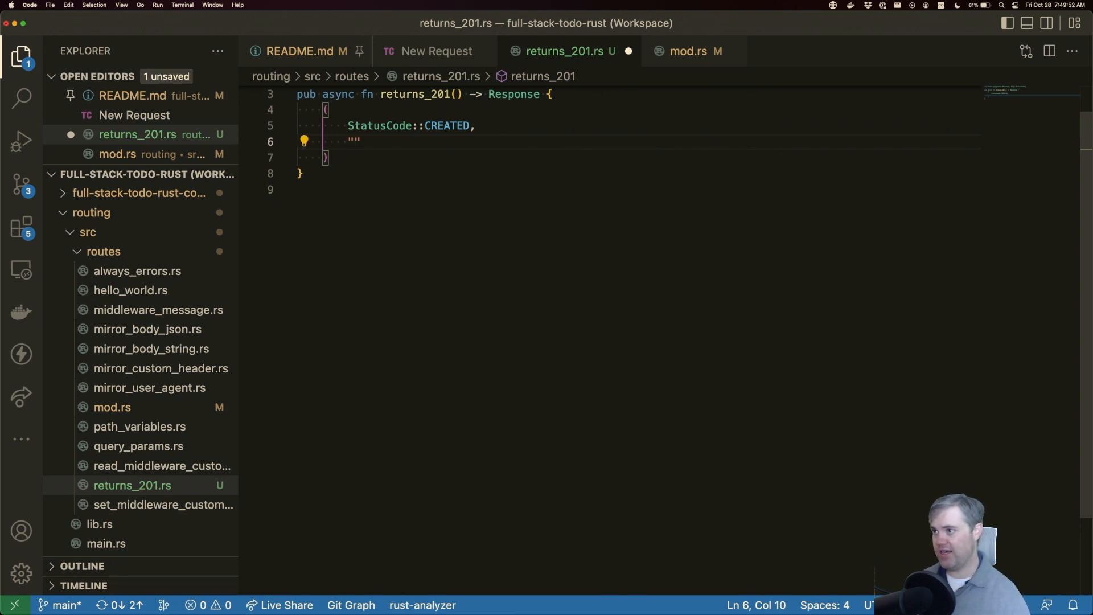
{"action": "type", "text": "This is a "}
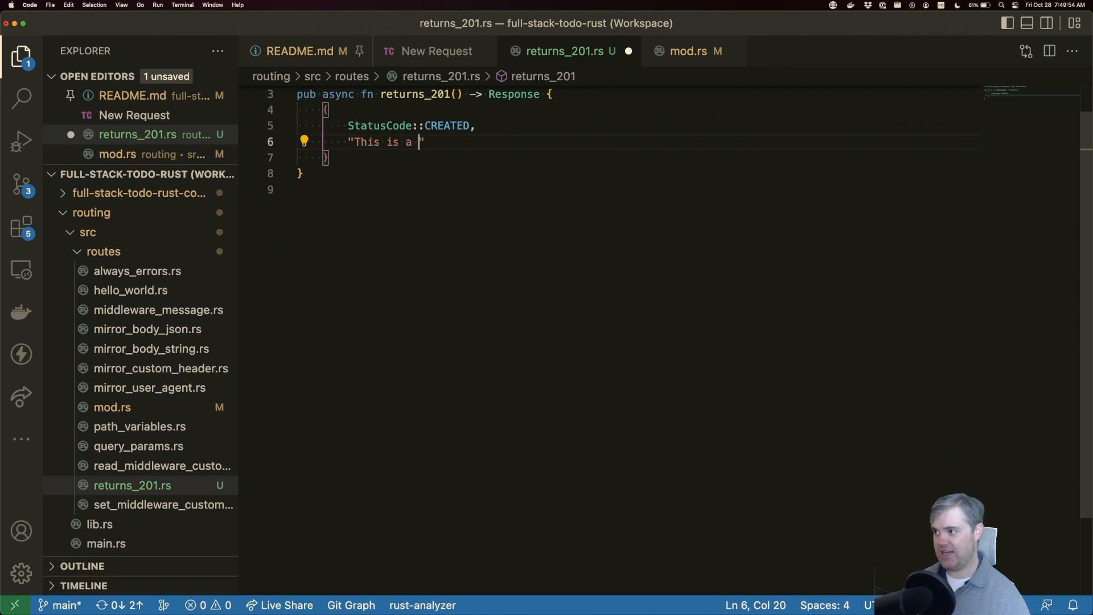
{"action": "type", "text": "201\""}
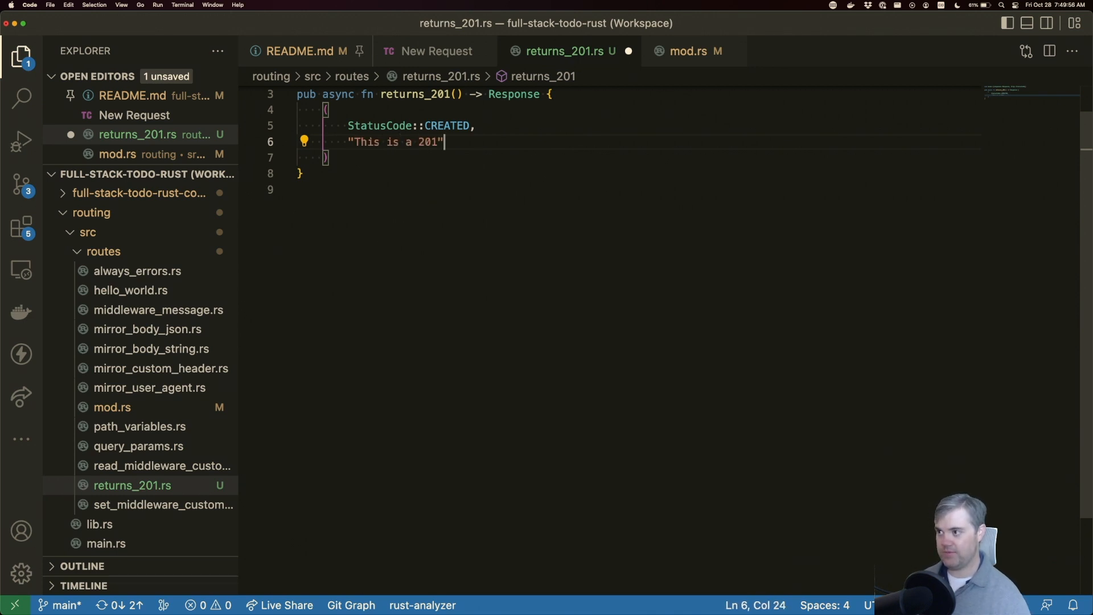
{"action": "type", "text": ".to"}
{"action": "key", "text": "Return"}
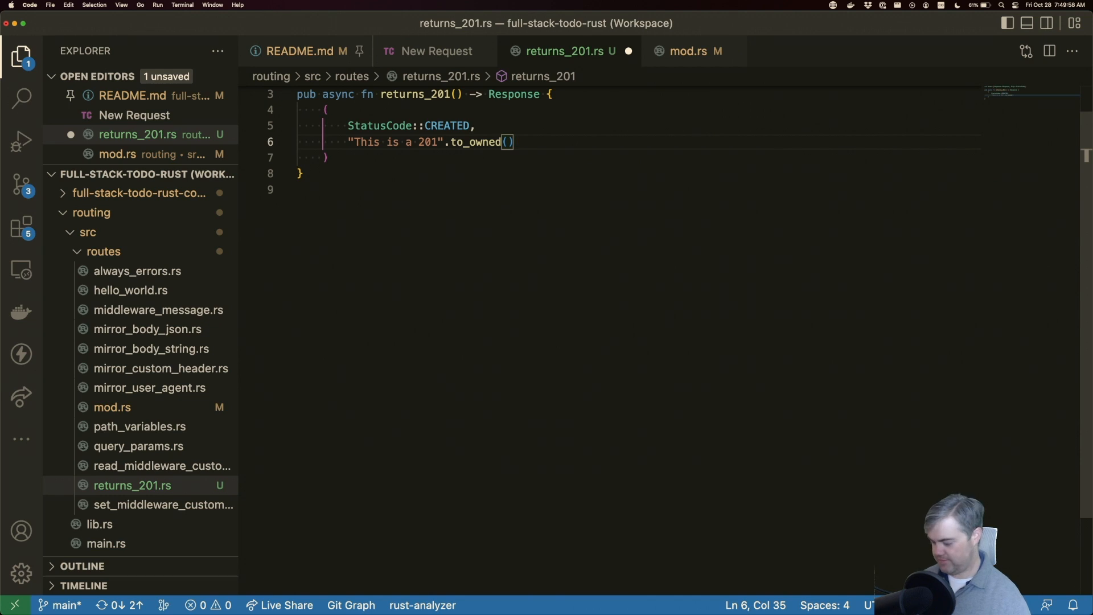
{"action": "key", "text": "super+s"}
Append .into() to the tuple, save, read the trait-bound error, and switch to the axum docs.
{"action": "key", "text": "End"}
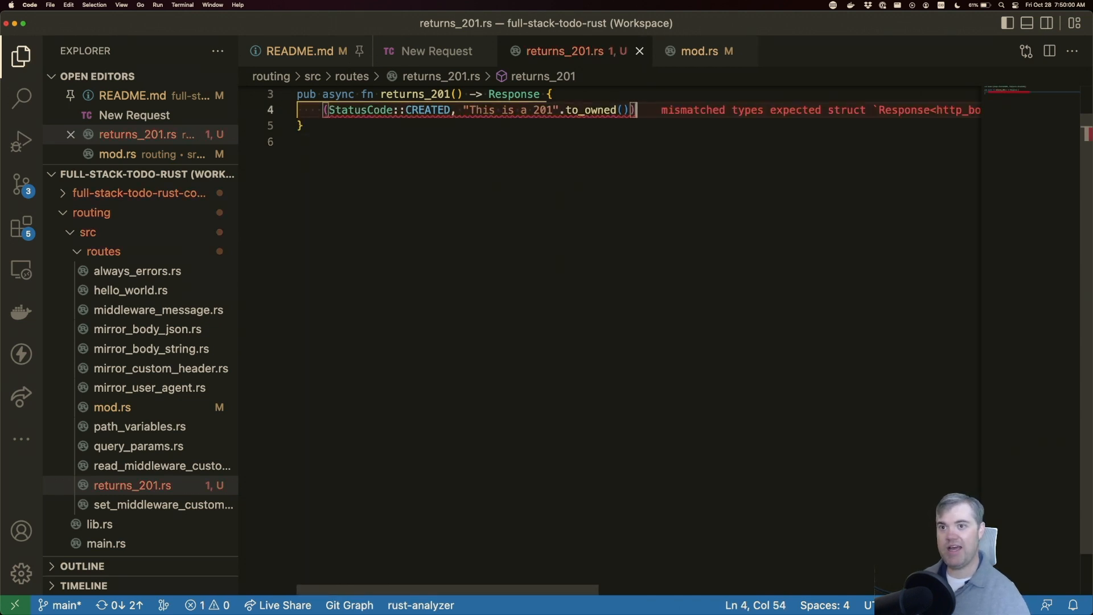
{"action": "type", "text": ".t"}
{"action": "type", "text": "in"}
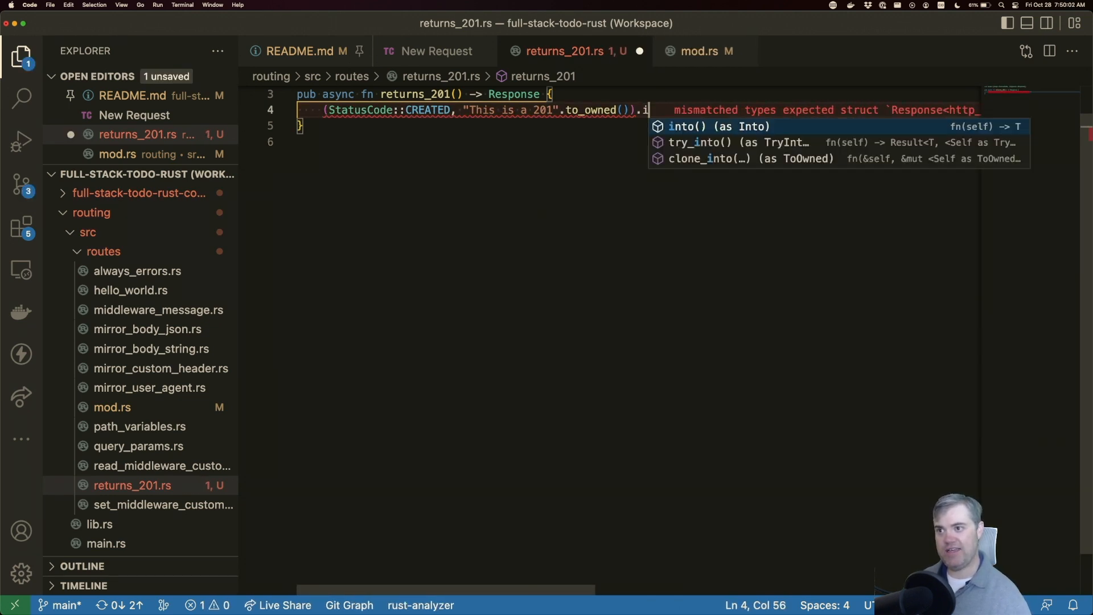
{"action": "key", "text": "Return"}
{"action": "key", "text": "super+s"}
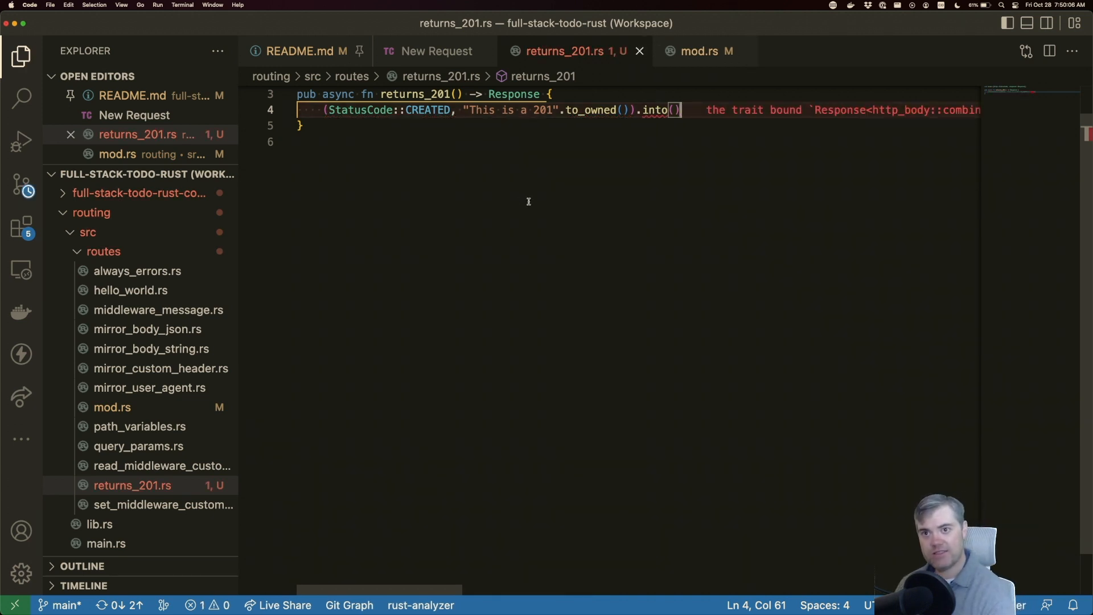
{"action": "left_click_drag", "start_coordinate": [422, 591], "coordinate": [905, 578]}
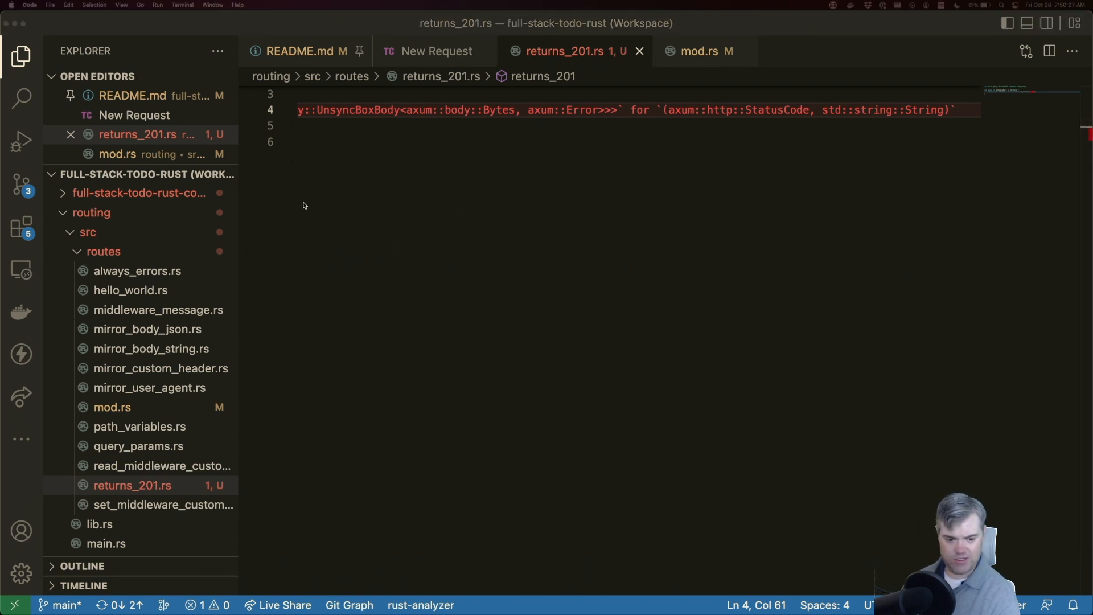
{"action": "key", "text": "super+Tab"}
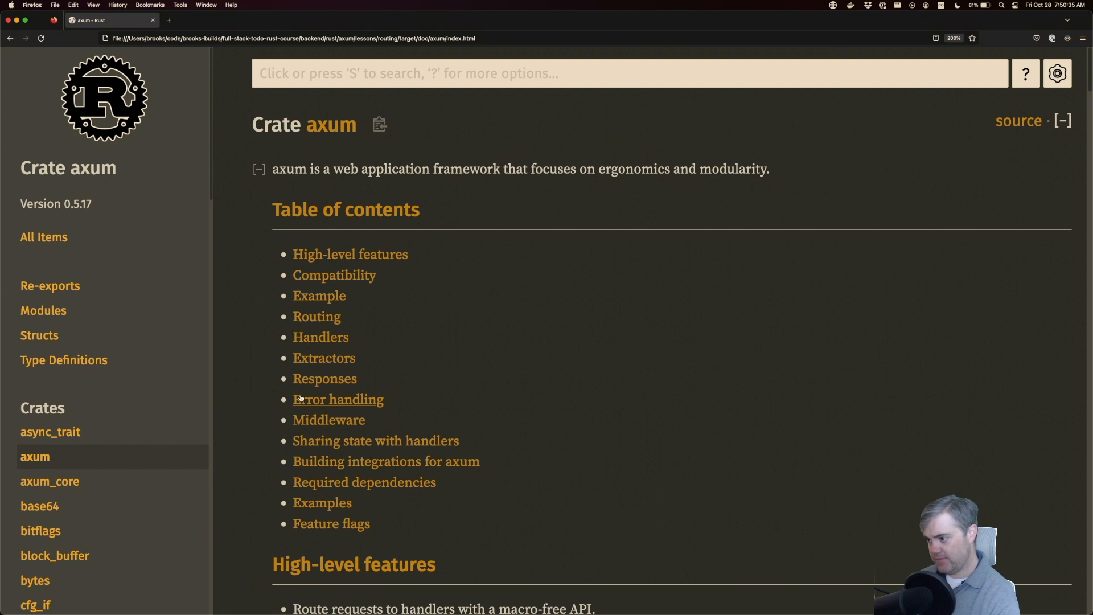
Navigate from the Responses section to the axum::response module documentation.
{"action": "left_click", "coordinate": [318, 378]}
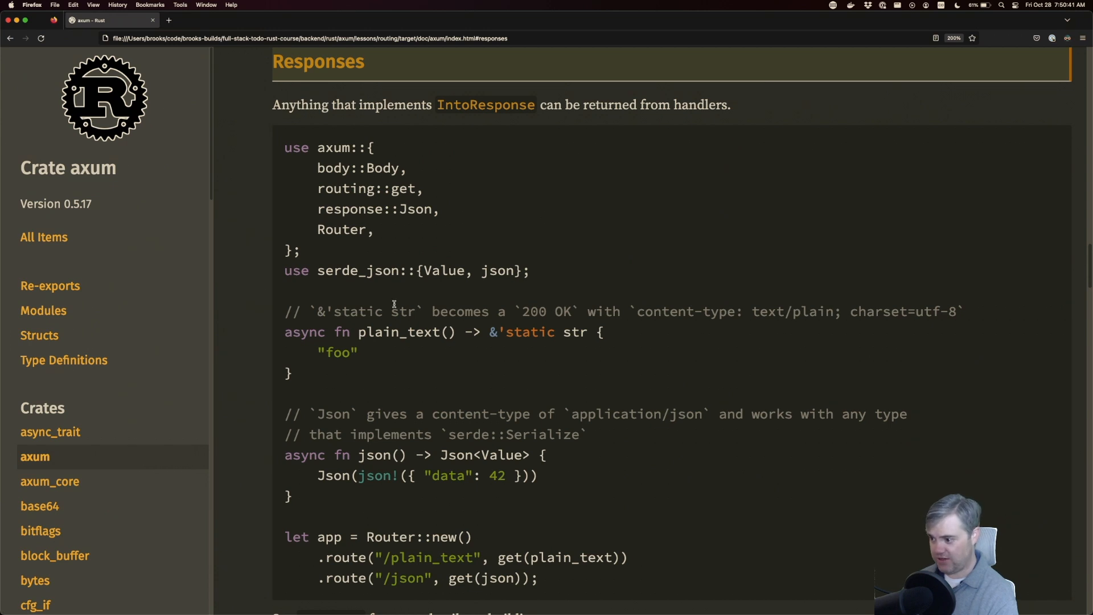
{"action": "scroll", "coordinate": [394, 306], "scroll_direction": "down", "scroll_amount": 4}
{"action": "scroll", "coordinate": [393, 306], "scroll_direction": "down", "scroll_amount": 4}
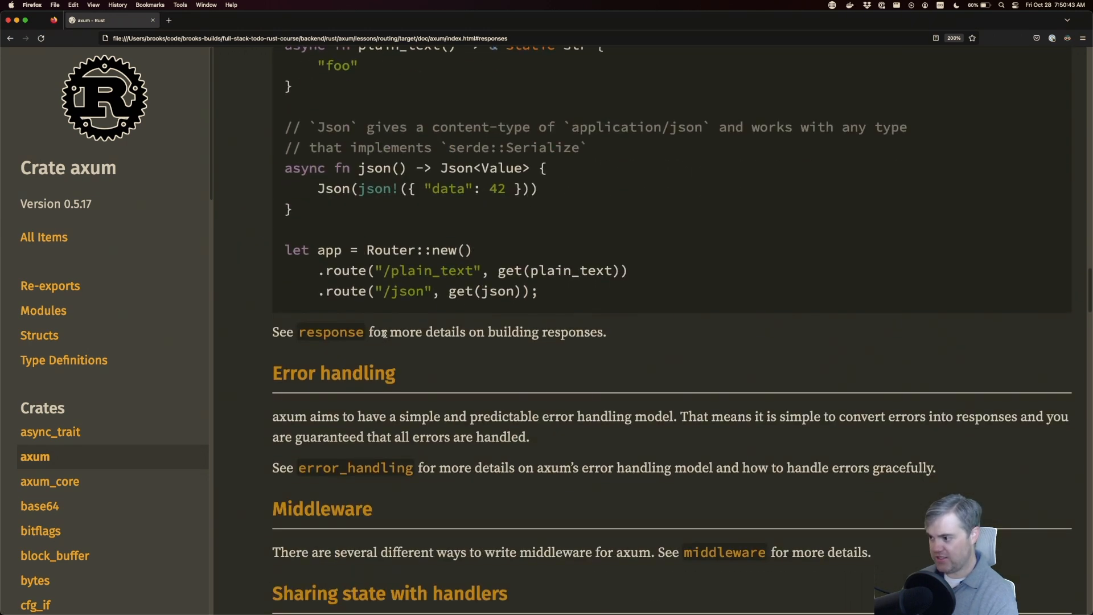
{"action": "left_click", "coordinate": [328, 336]}
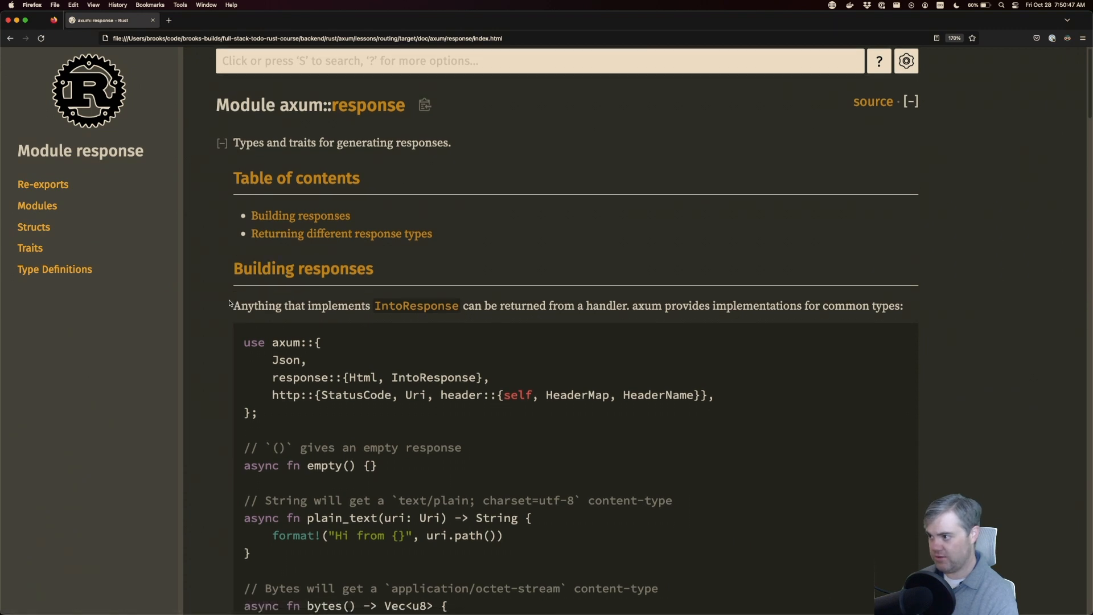
{"action": "scroll", "coordinate": [228, 305], "scroll_direction": "down", "scroll_amount": 1}
Review the into_response() status-tuple example, then switch back to the editor.
{"action": "left_click", "coordinate": [333, 210]}
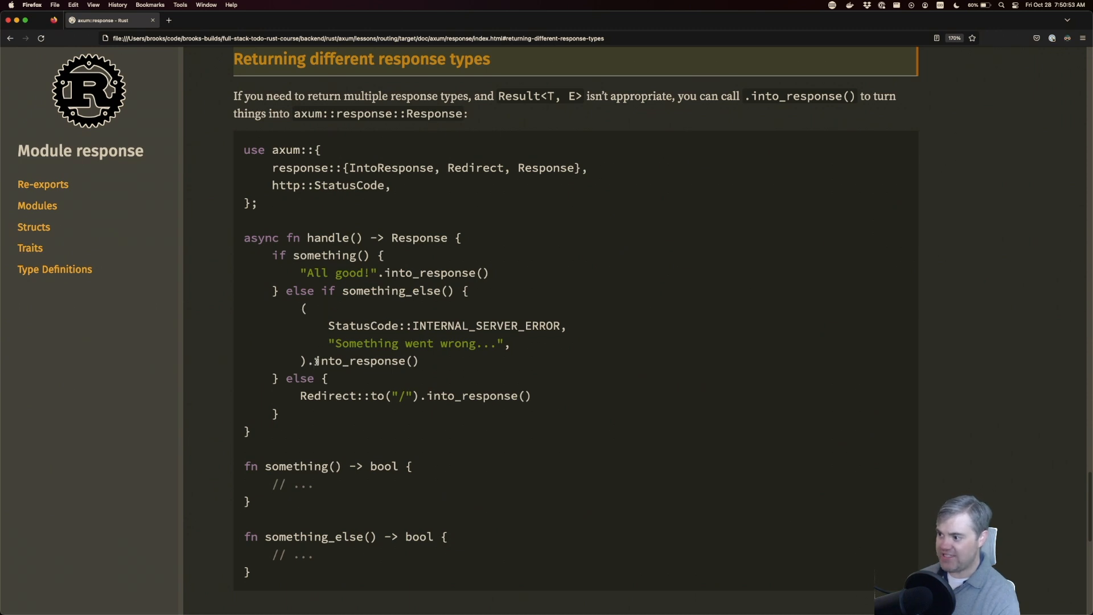
{"action": "left_click_drag", "start_coordinate": [314, 360], "coordinate": [423, 362]}
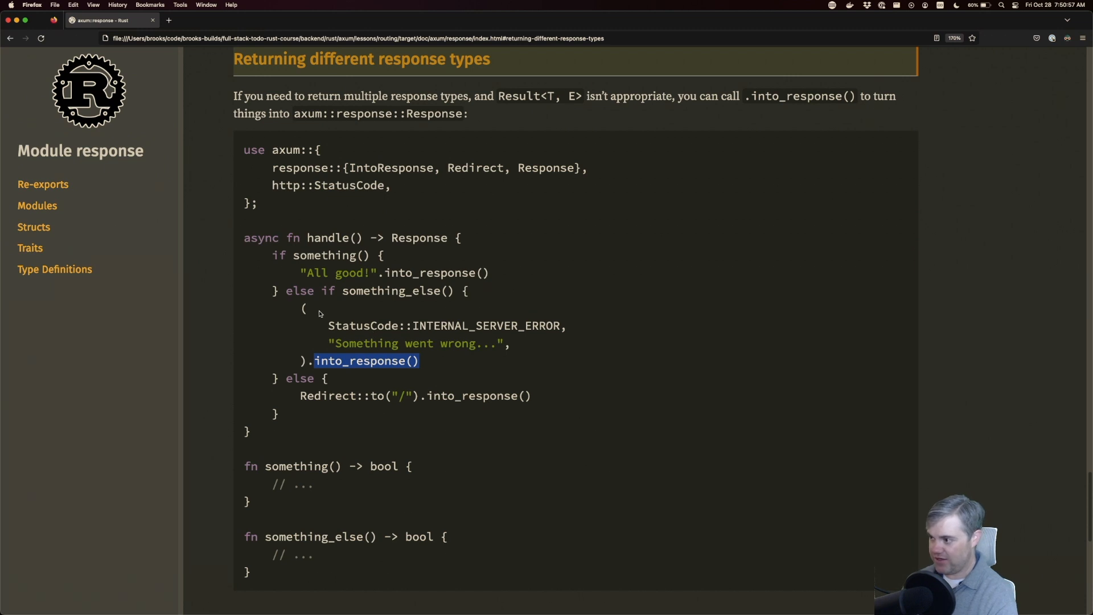
{"action": "left_click_drag", "start_coordinate": [301, 309], "coordinate": [325, 356]}
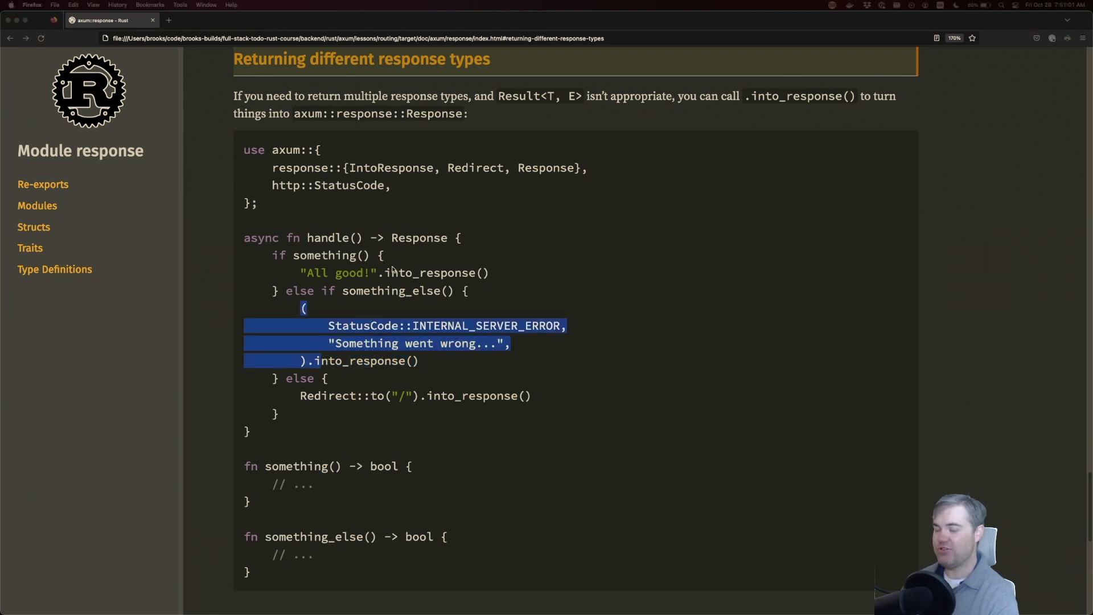
{"action": "key", "text": "super+Tab"}
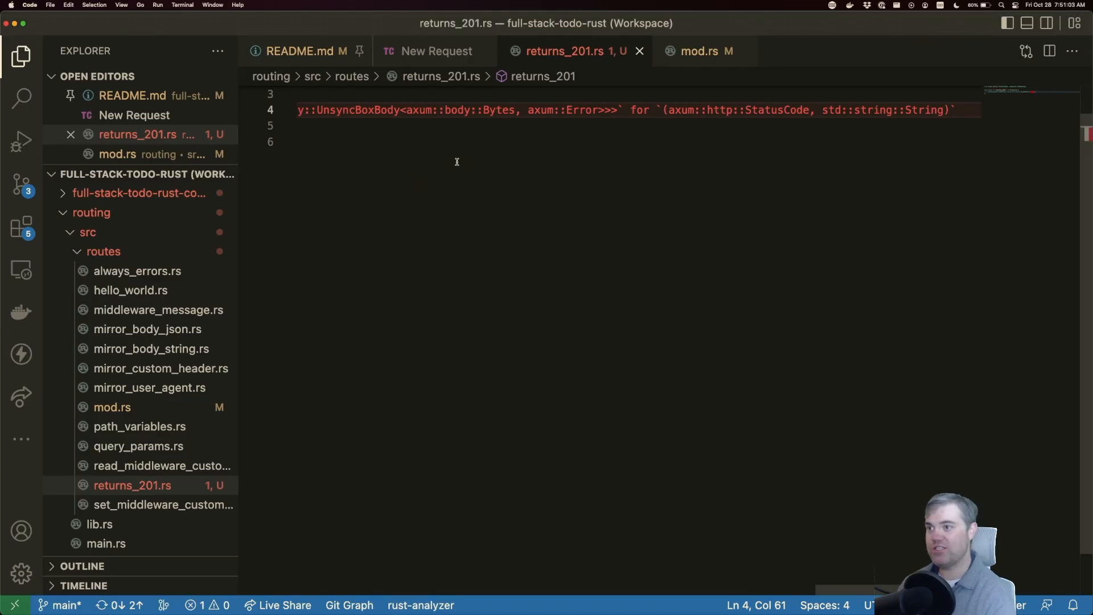
{"action": "scroll", "coordinate": [516, 255], "scroll_direction": "left", "scroll_amount": 6}
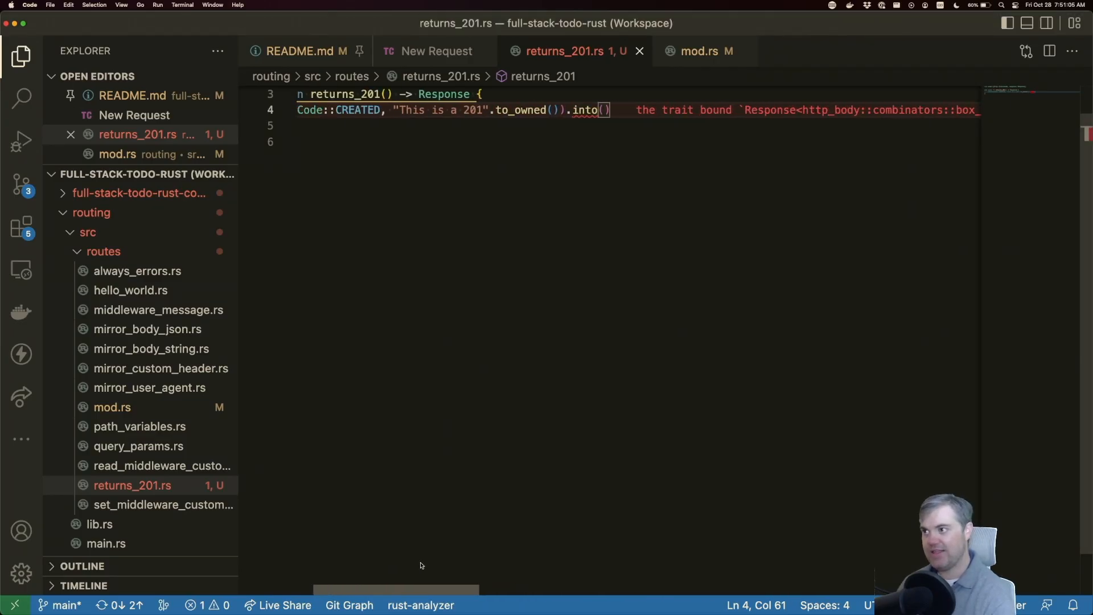
Replace .into() with .into_response(), importing IntoResponse, save, and bring up the request.
{"action": "key", "text": "BackSpace"}
{"action": "key", "text": "BackSpace"}
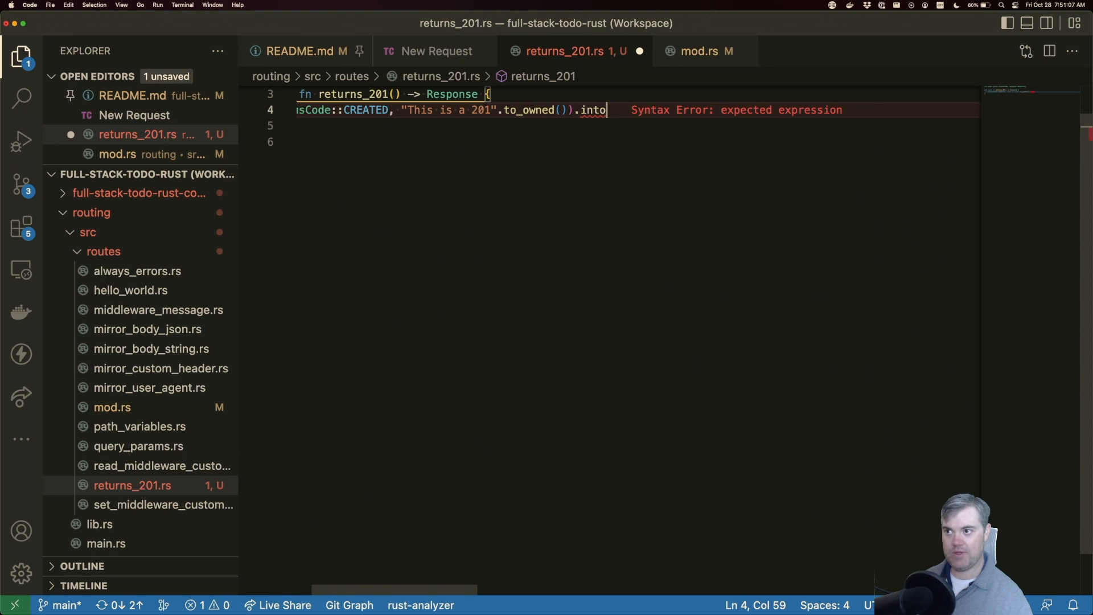
{"action": "type", "text": "_r"}
{"action": "key", "text": "Tab"}
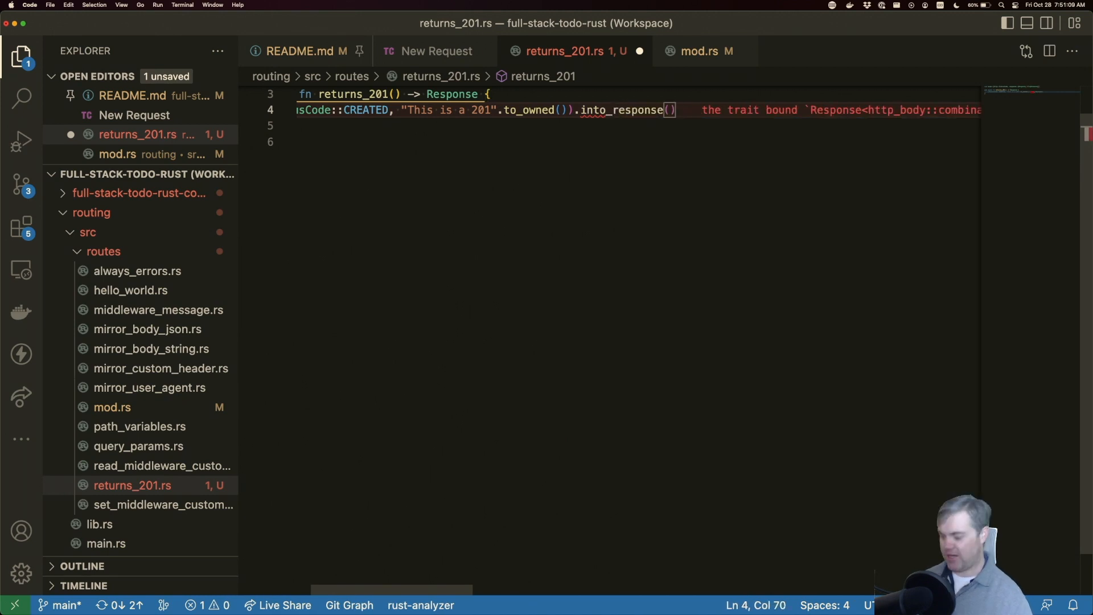
{"action": "key", "text": "super+s"}
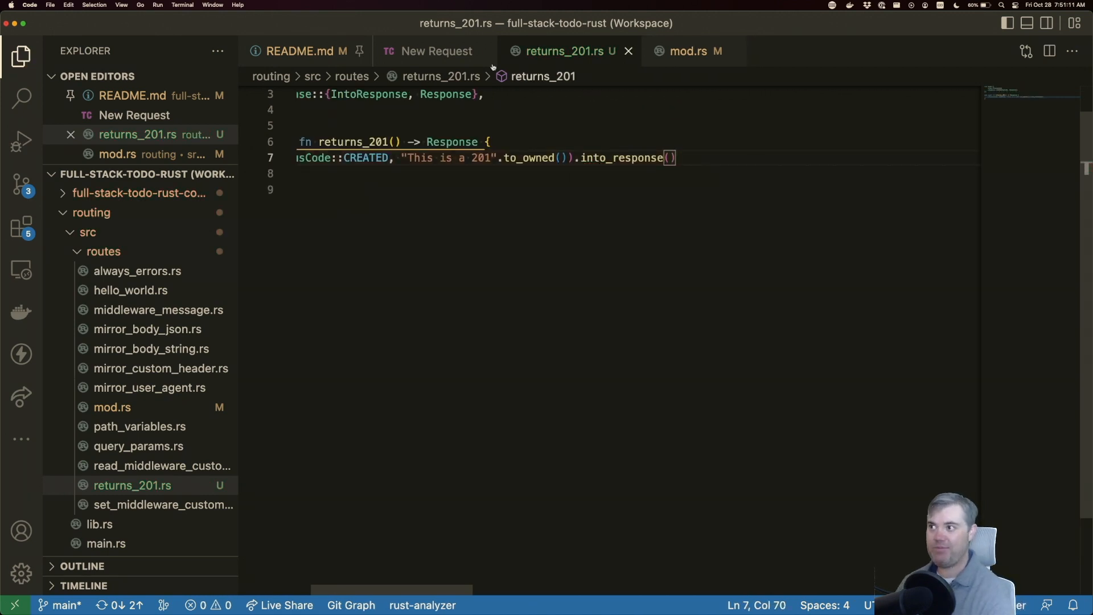
{"action": "left_click", "coordinate": [450, 51]}
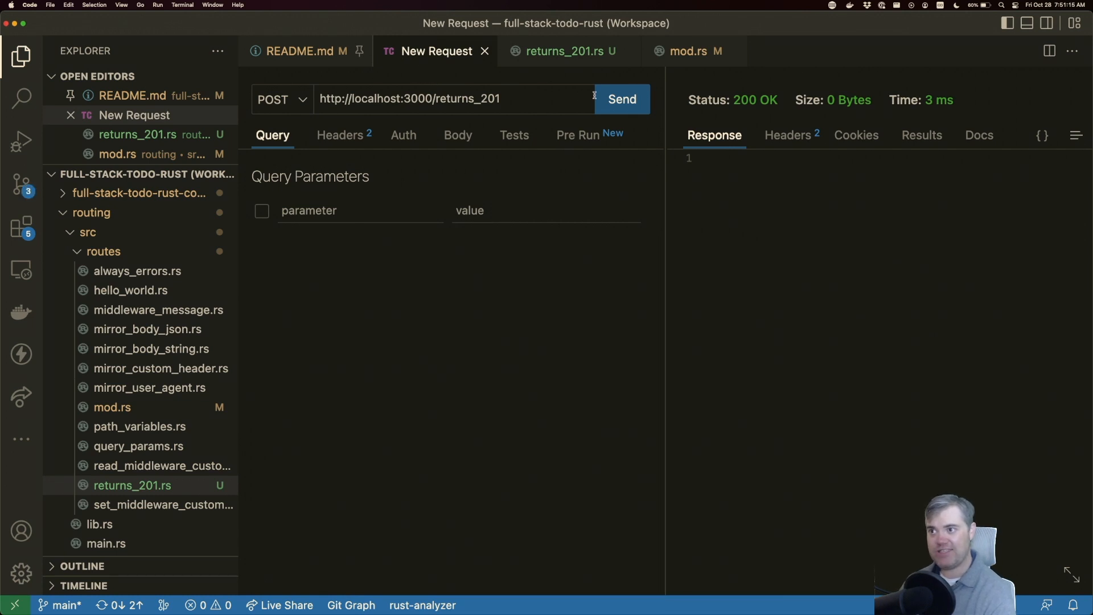
Resend the POST and highlight the 201 Created status and 'This is a 201' body.
{"action": "left_click", "coordinate": [621, 99]}
{"action": "left_click_drag", "start_coordinate": [751, 100], "coordinate": [736, 100]}
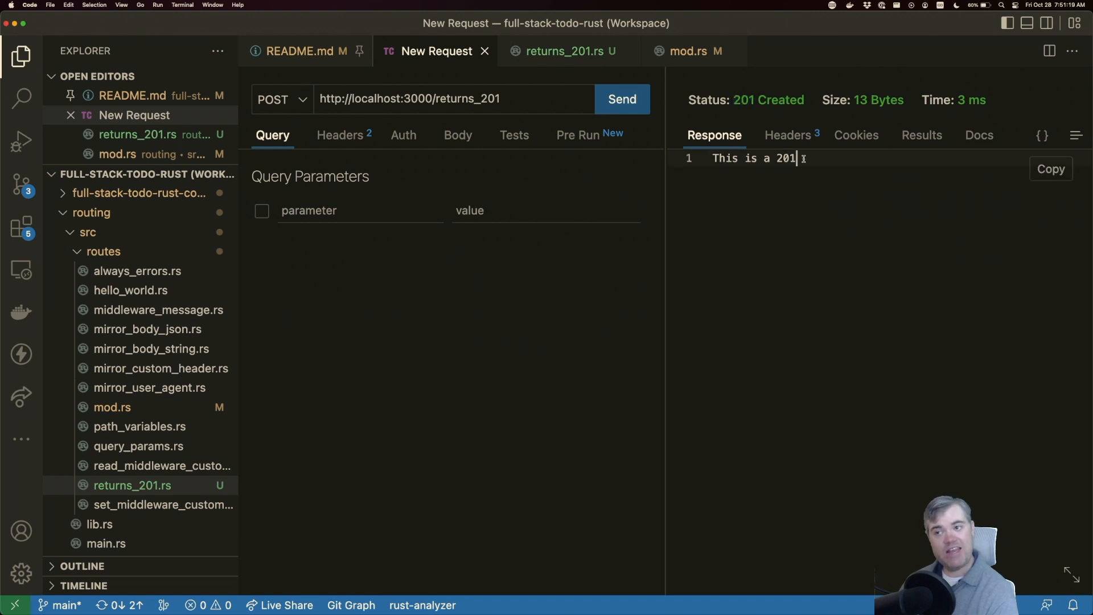
{"action": "left_click_drag", "start_coordinate": [803, 160], "coordinate": [705, 165]}
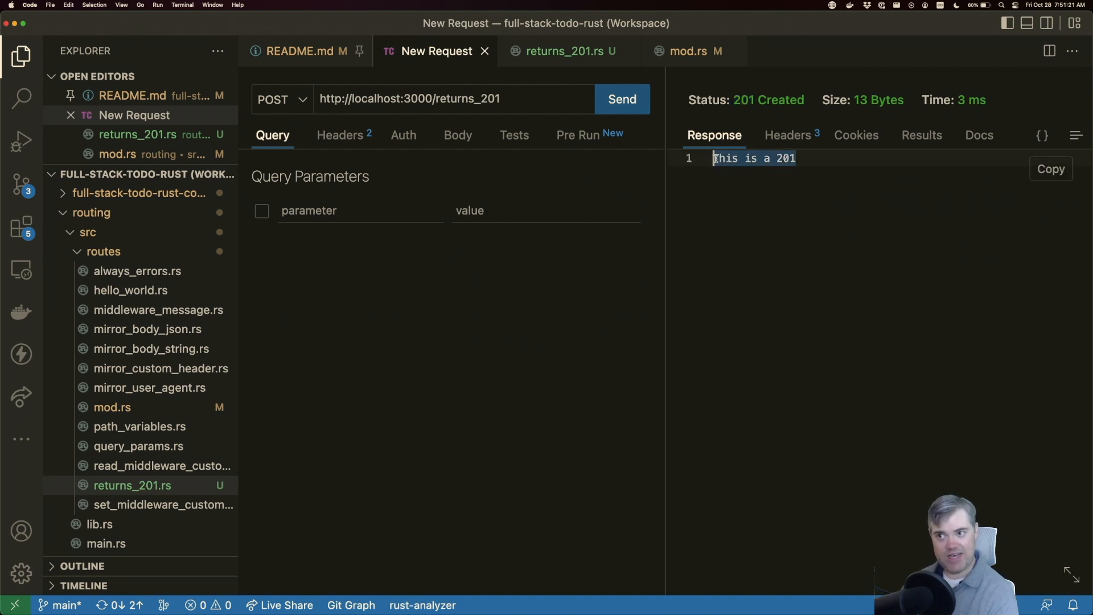
Remove the "This is a 201" message so the handler returns (StatusCode::CREATED, ()) and save.
{"action": "left_click", "coordinate": [564, 51]}
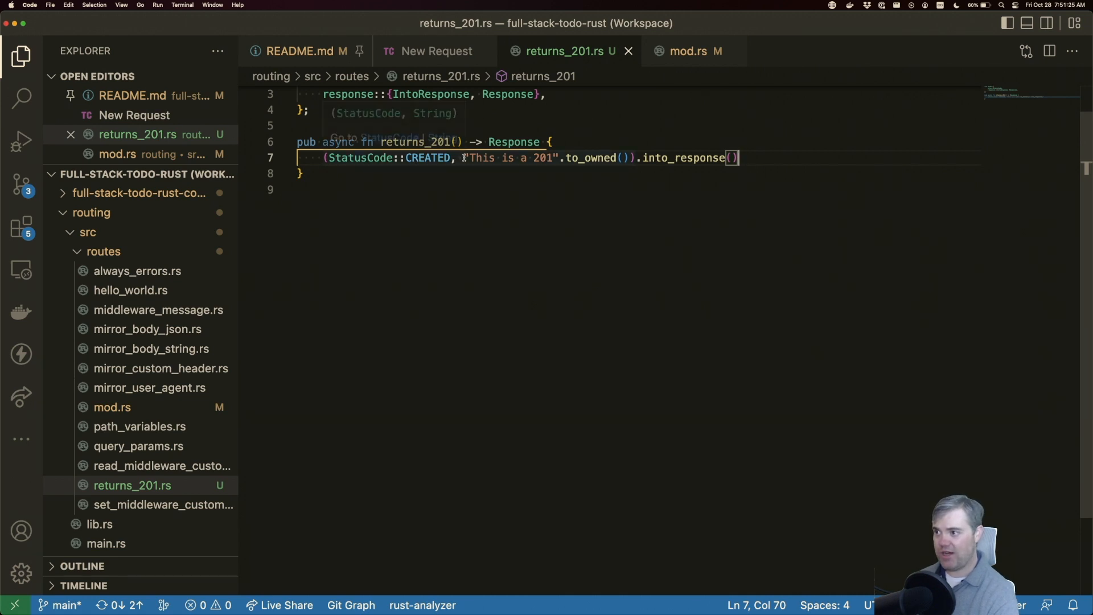
{"action": "left_click_drag", "start_coordinate": [461, 158], "coordinate": [630, 158]}
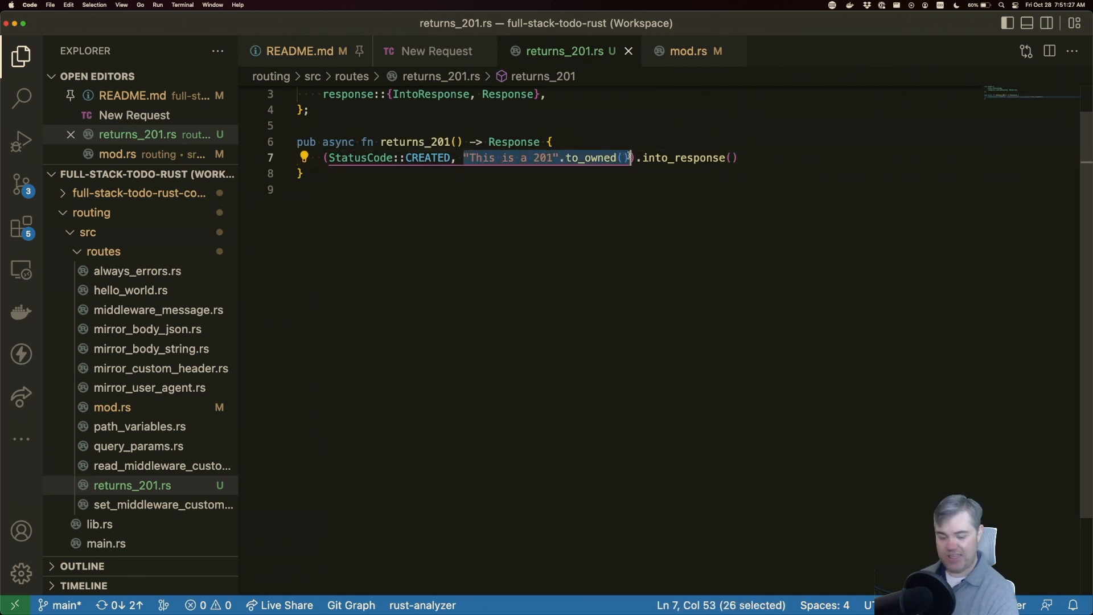
{"action": "key", "text": "BackSpace"}
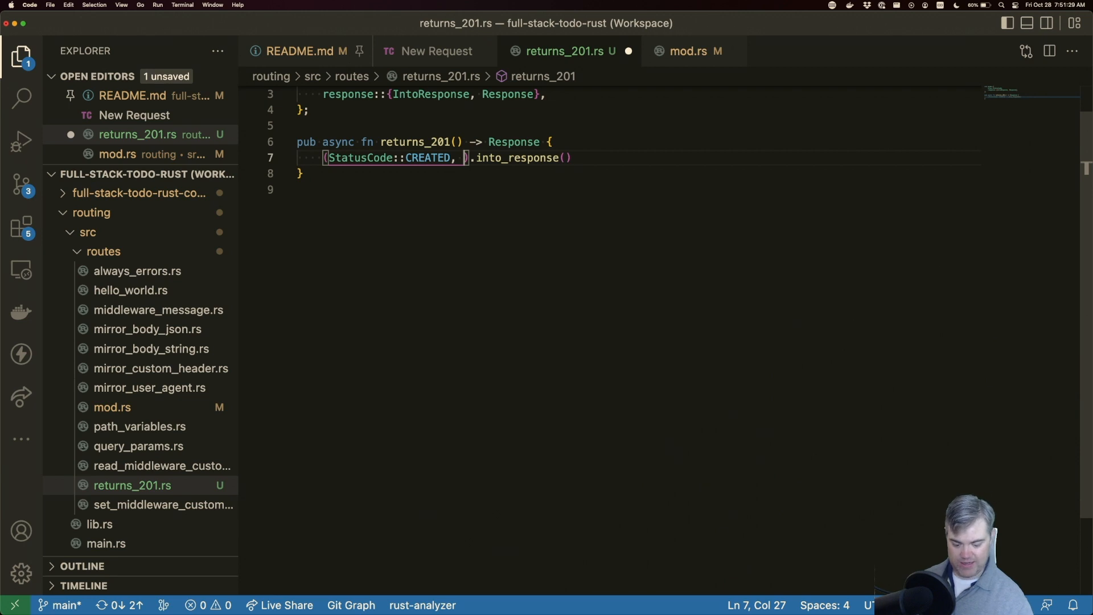
{"action": "type", "text": "()"}
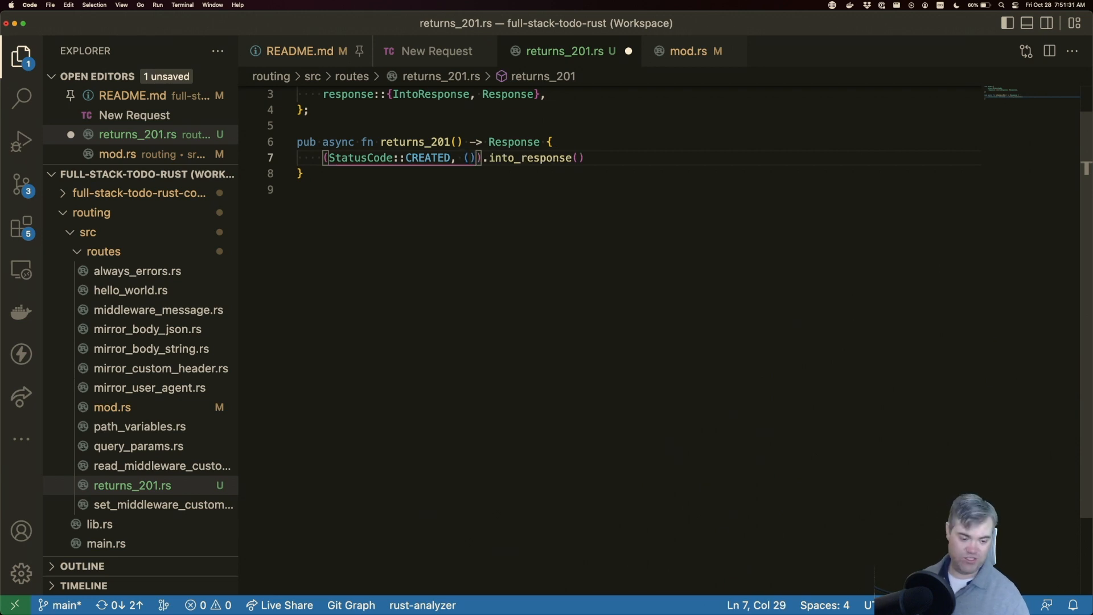
{"action": "key", "text": "super+s"}
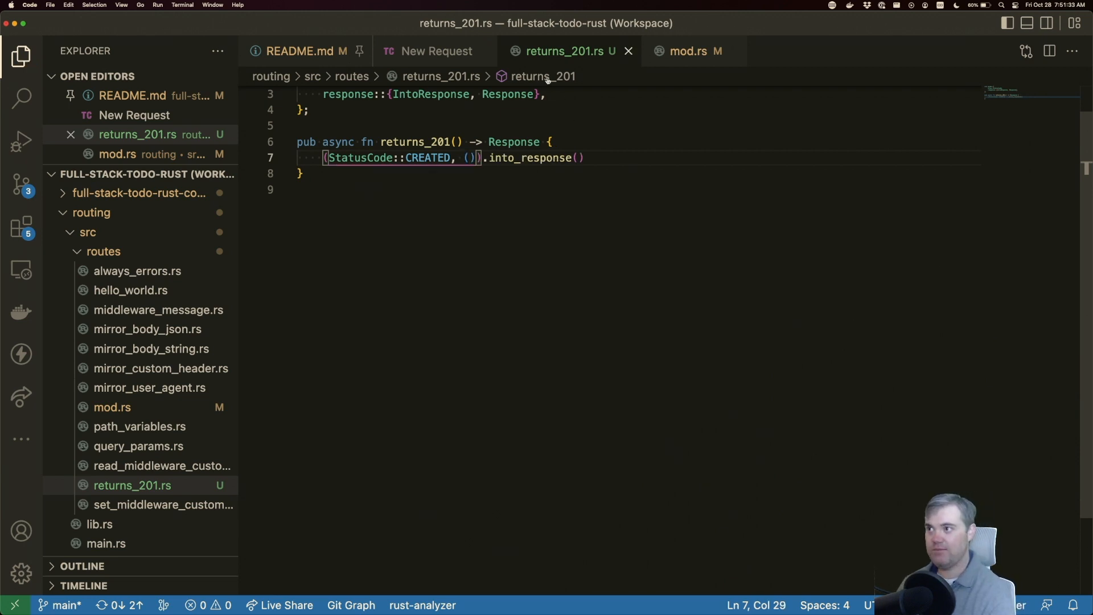
Resend the POST request and confirm it answers 201 Created with 0 bytes.
{"action": "left_click", "coordinate": [431, 51]}
{"action": "left_click", "coordinate": [623, 99]}
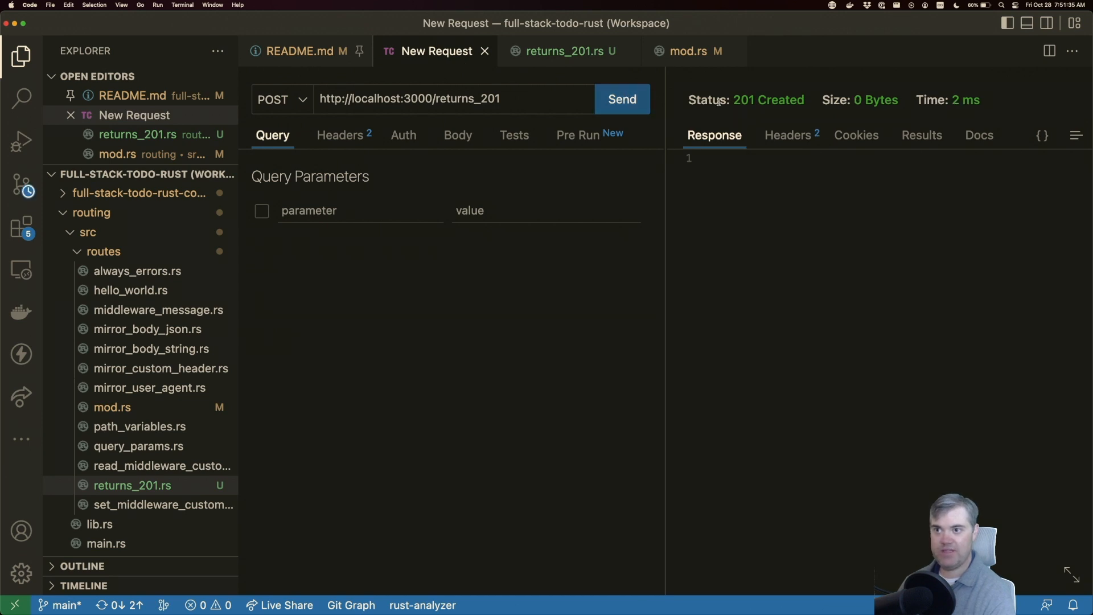
{"action": "left_click_drag", "start_coordinate": [733, 100], "coordinate": [805, 101]}
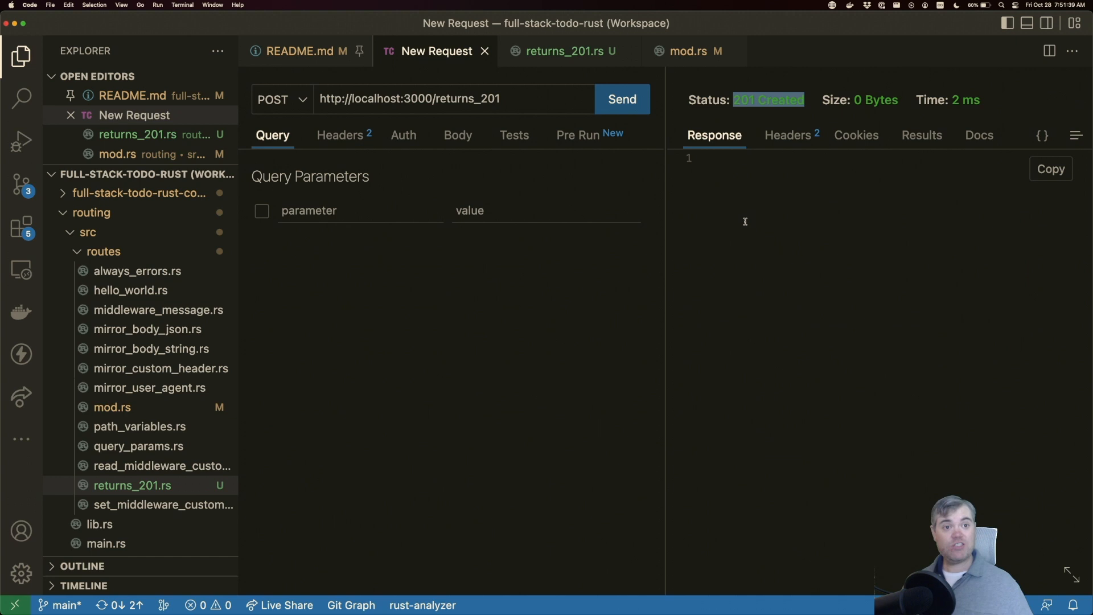
Replace CREATED with StatusCode::IM_A_TEAPOT in the handler and save.
{"action": "left_click", "coordinate": [567, 51]}
{"action": "double_click", "coordinate": [422, 157]}
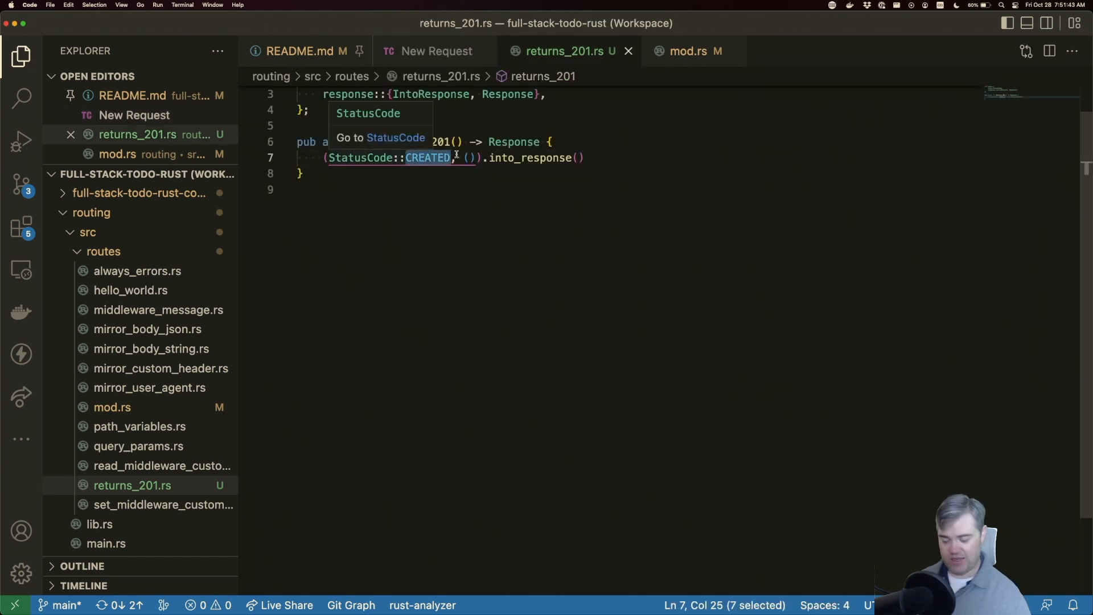
{"action": "key", "text": "BackSpace"}
{"action": "type", "text": "IM_A_TEAPO"}
{"action": "key", "text": "Return"}
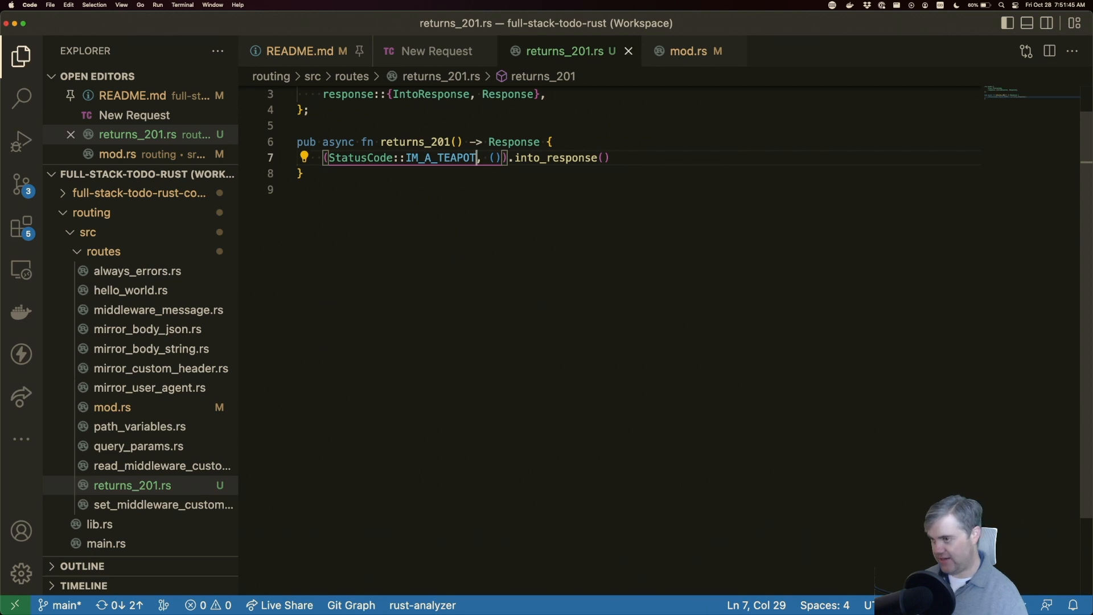
{"action": "key", "text": "super+s"}
Resend the POST request and confirm it answers 418 I'm a teapot with 0 bytes.
{"action": "left_click", "coordinate": [436, 52]}
{"action": "left_click", "coordinate": [598, 99]}
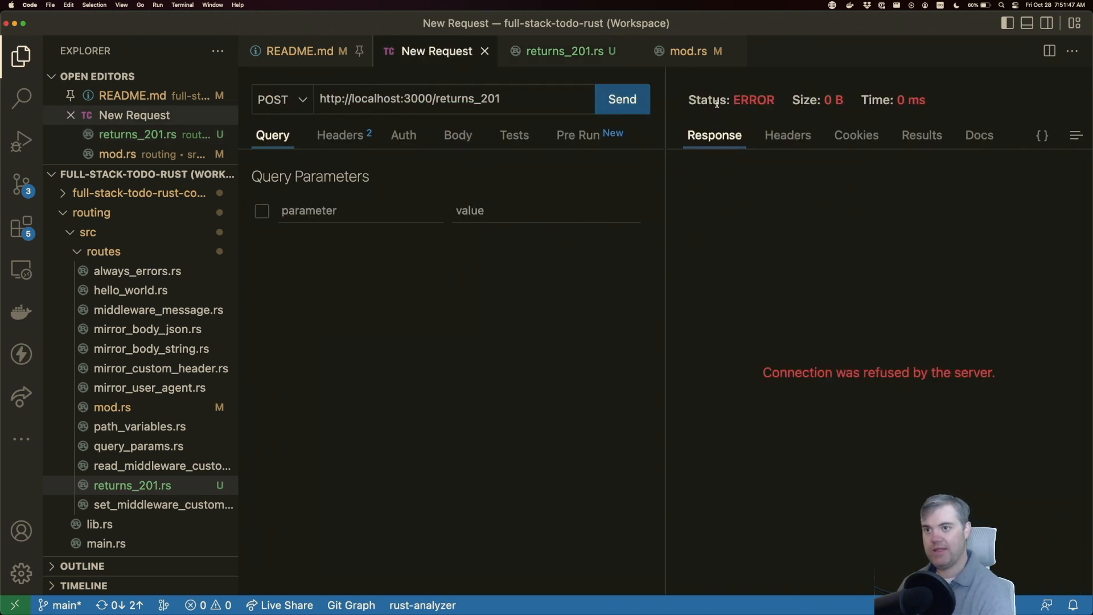
{"action": "left_click", "coordinate": [636, 99]}
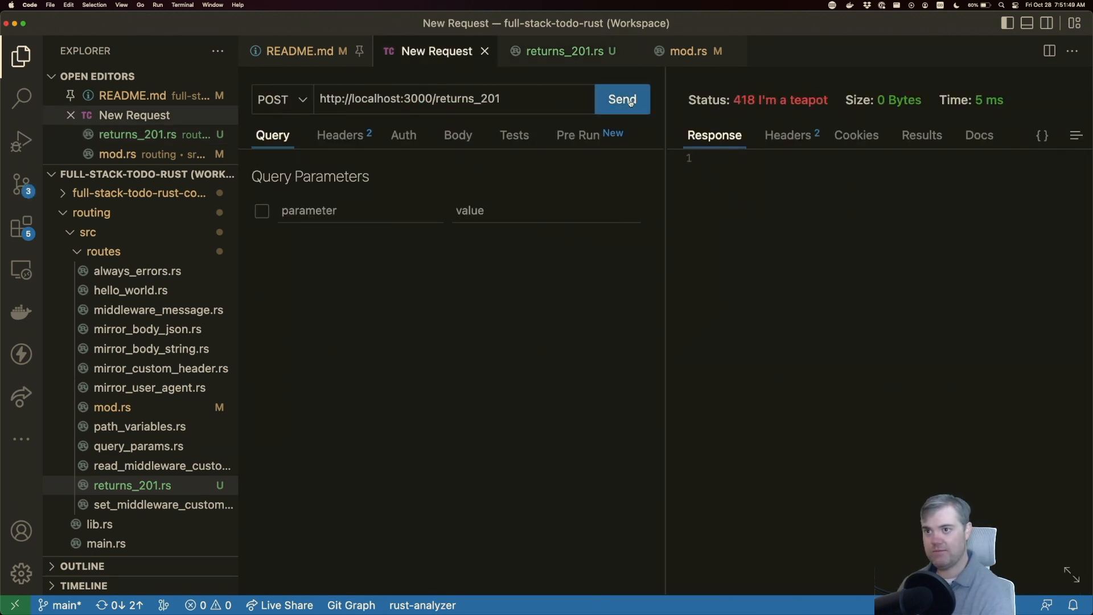
{"action": "left_click_drag", "start_coordinate": [733, 100], "coordinate": [825, 100]}
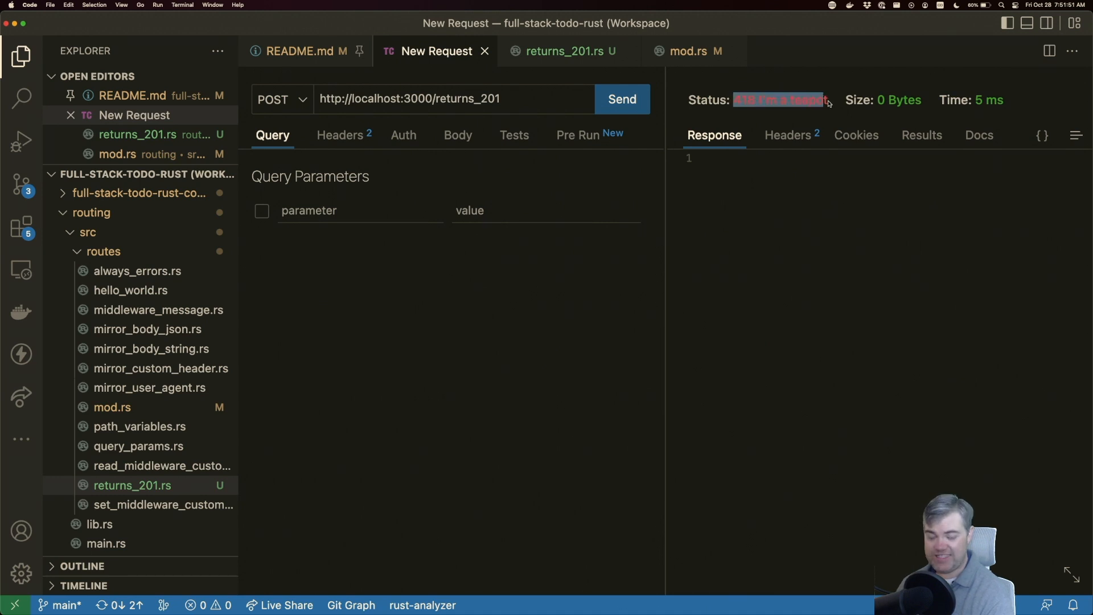
{"action": "left_click", "coordinate": [564, 50]}
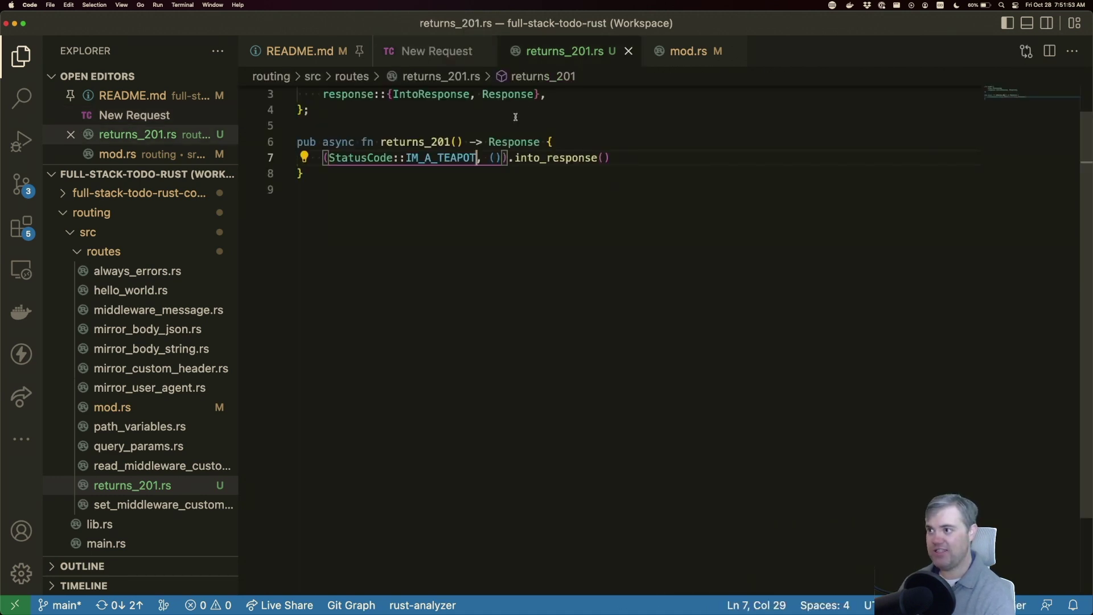
Restore StatusCode::CREATED in the handler, save, and resend to get 201 Created again.
{"action": "double_click", "coordinate": [431, 158]}
{"action": "type", "text": "CRE"}
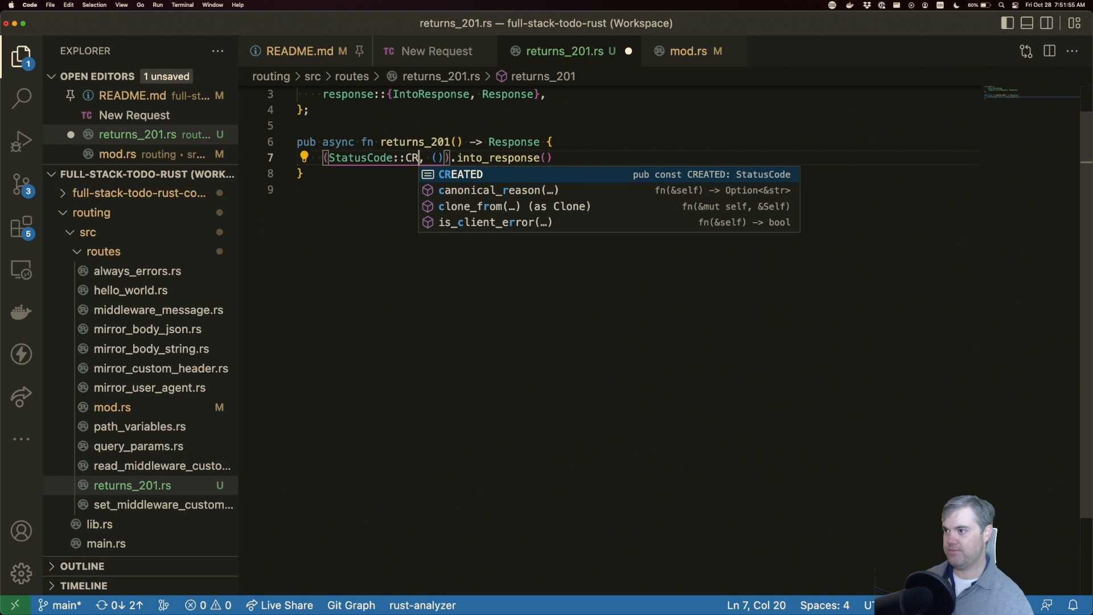
{"action": "key", "text": "Tab"}
{"action": "key", "text": "super+s"}
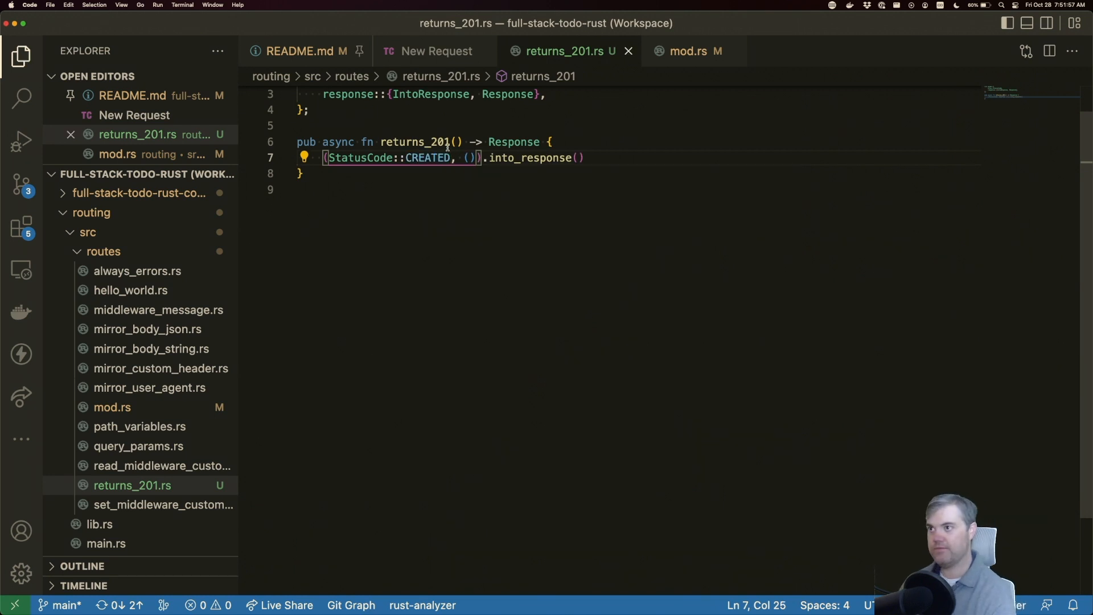
{"action": "left_click", "coordinate": [440, 51]}
{"action": "left_click", "coordinate": [622, 99]}
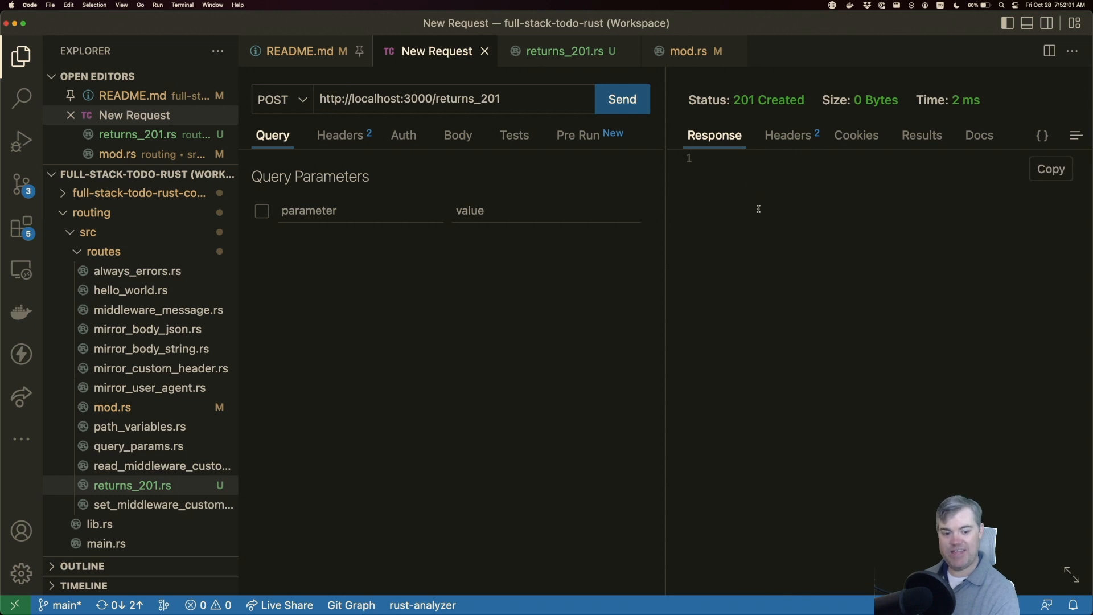